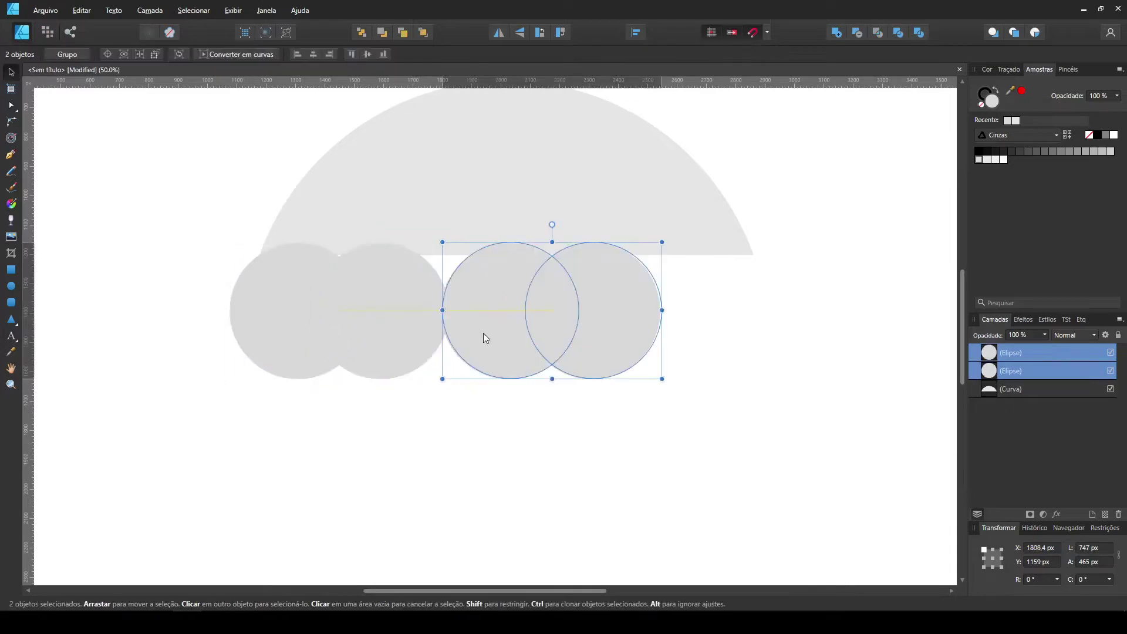
Complete a row of five overlapping circles across the half-dome's base and space them evenly horizontally.
left_click_drag(594, 390, 672, 334)
left_click(512, 343, "shift")
left_click(452, 329, "shift")
left_click(378, 319, "shift")
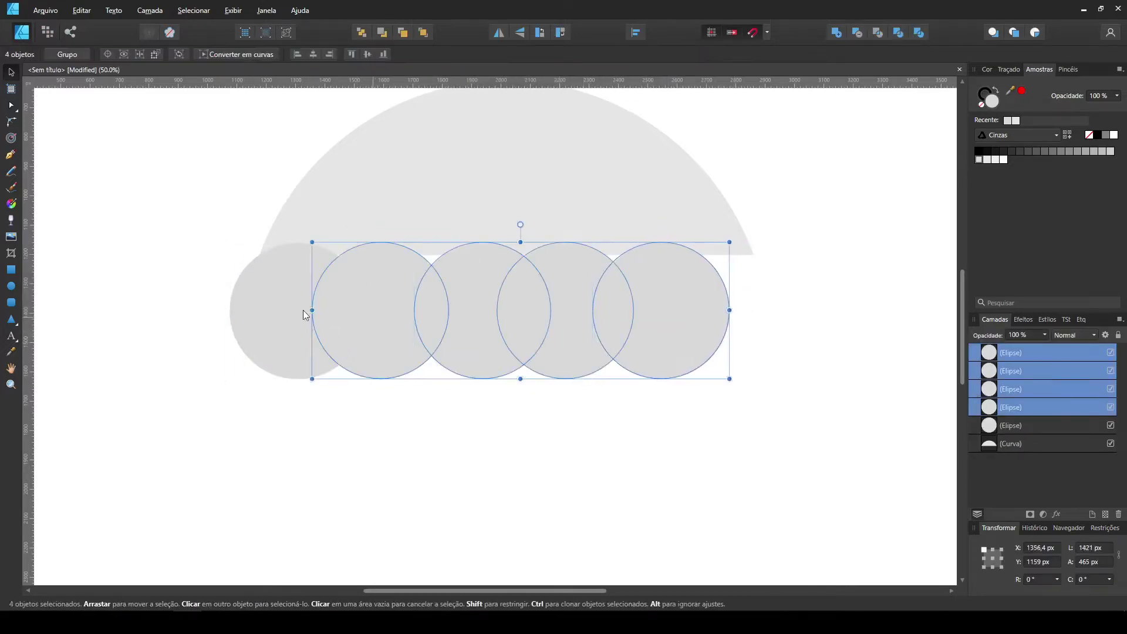
left_click(276, 317, "shift")
left_click(636, 33)
left_click(682, 74)
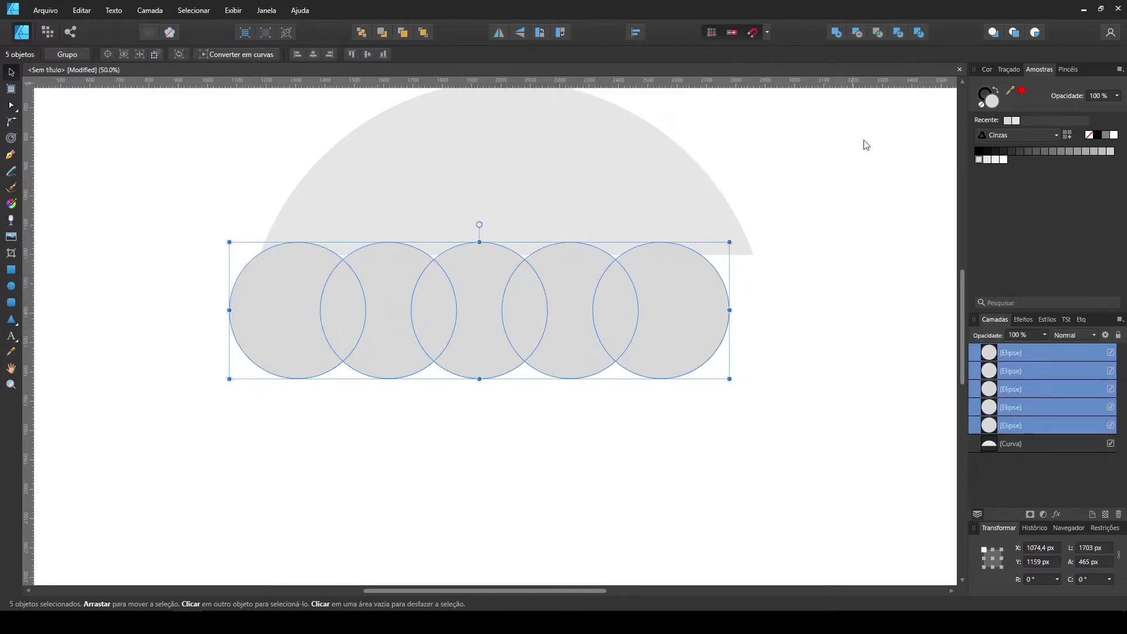
Merge the five circles into one shape, widen it to span the dome's base, and position it across the base.
left_click_drag(717, 317, 741, 287)
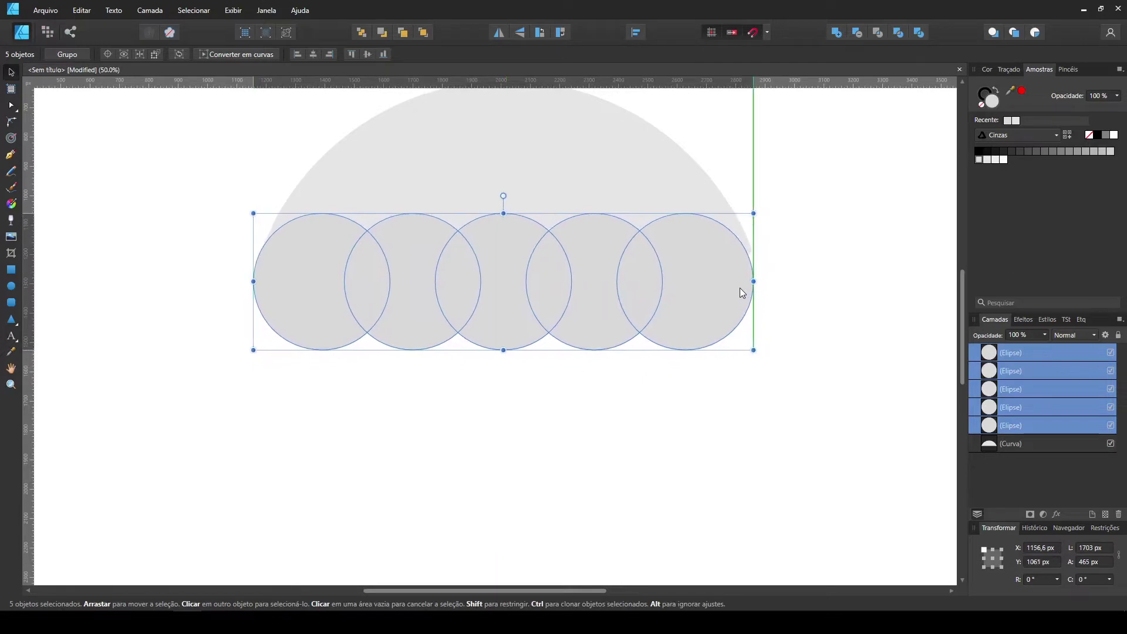
left_click(837, 32)
left_click_drag(754, 348, 797, 357)
left_click_drag(737, 317, 715, 365)
Duplicate the half-dome off to one side and subtract the merged circles from the original to scallop its base.
left_click(373, 192)
left_click_drag(372, 192, 953, 192)
left_click(706, 364)
left_click(505, 176, "shift")
left_click(858, 33)
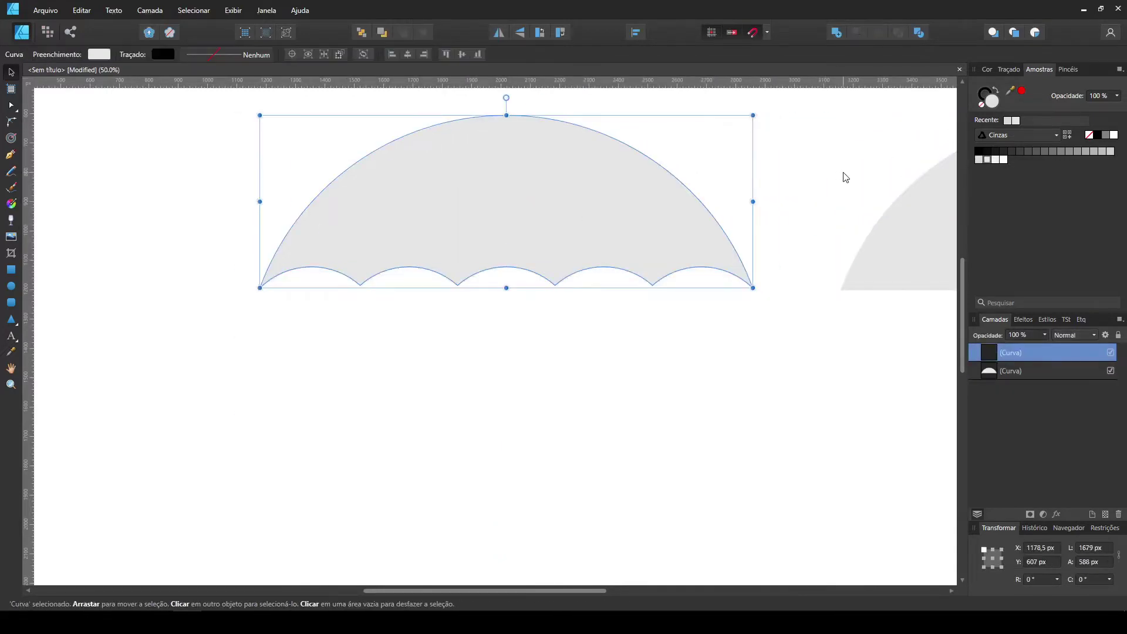
Place a copy of the plain half-dome over the scalloped canopy, keeping another copy beside it.
left_click(897, 221)
left_click_drag(897, 220, 830, 219)
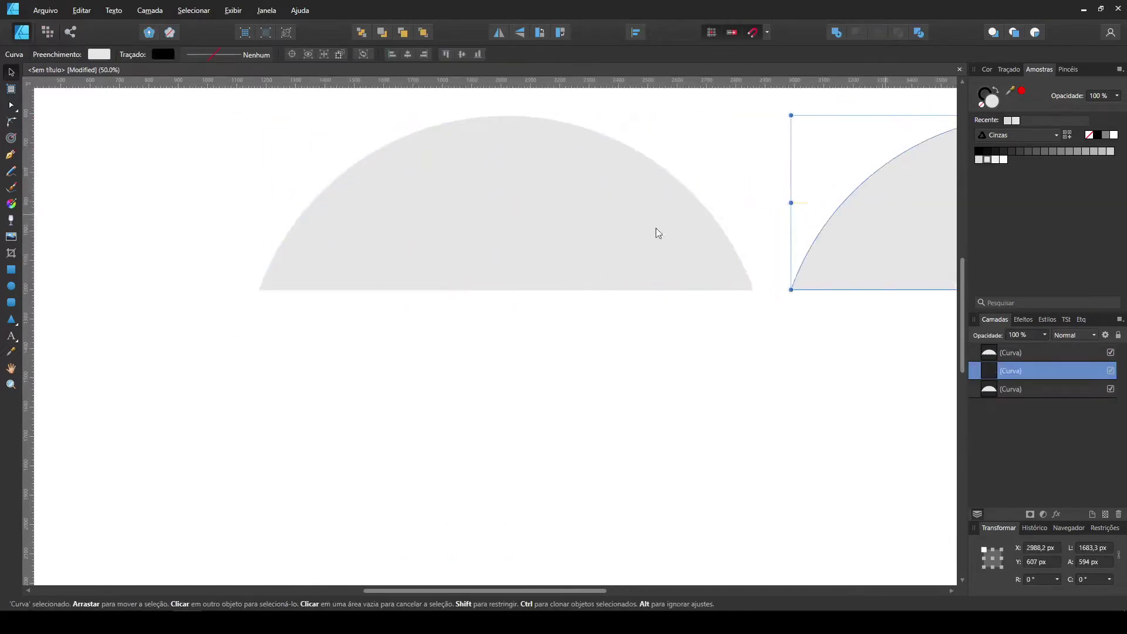
left_click_drag(758, 201, 655, 196)
key("ctrl+z")
Fill the scalloped canopy with a darker gray and narrow the overlaid dome to about 993 px between the outer scallop points.
left_click(707, 315)
left_click(701, 289)
left_click(702, 291)
left_click_drag(753, 202, 652, 196)
left_click_drag(258, 203, 361, 204)
left_click(476, 395)
left_click(567, 257)
key("ctrl+1")
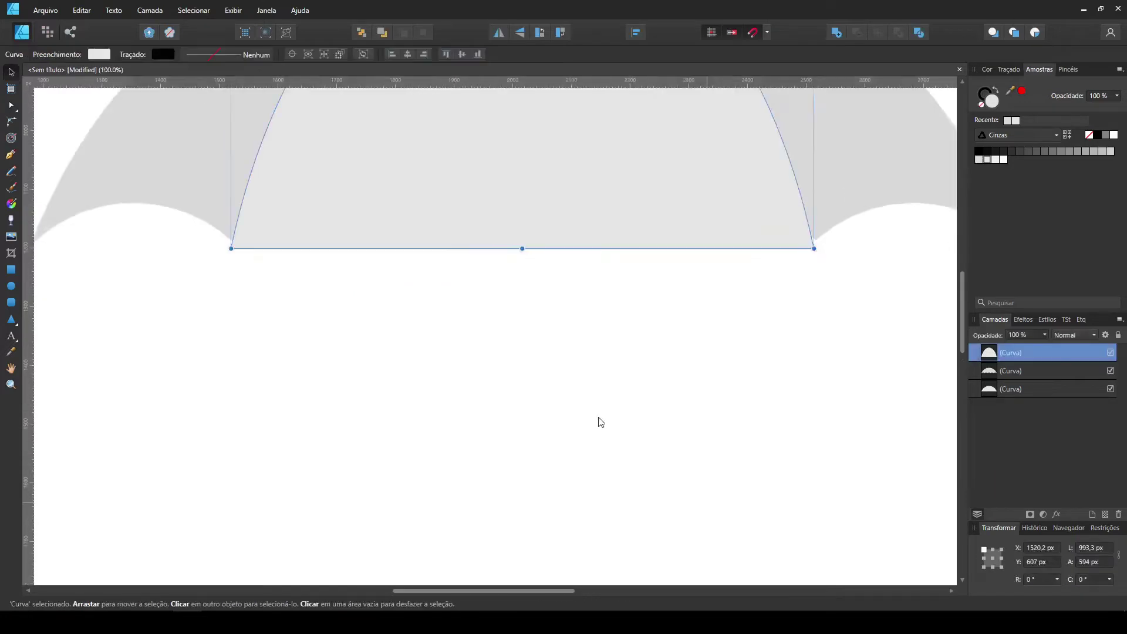
Clip the narrowed dome inside the scalloped canopy and adjust its sides to meet the scallop points, about 1004 px wide.
scroll(330, 216, "up", 3)
left_click_drag(230, 214, 227, 215)
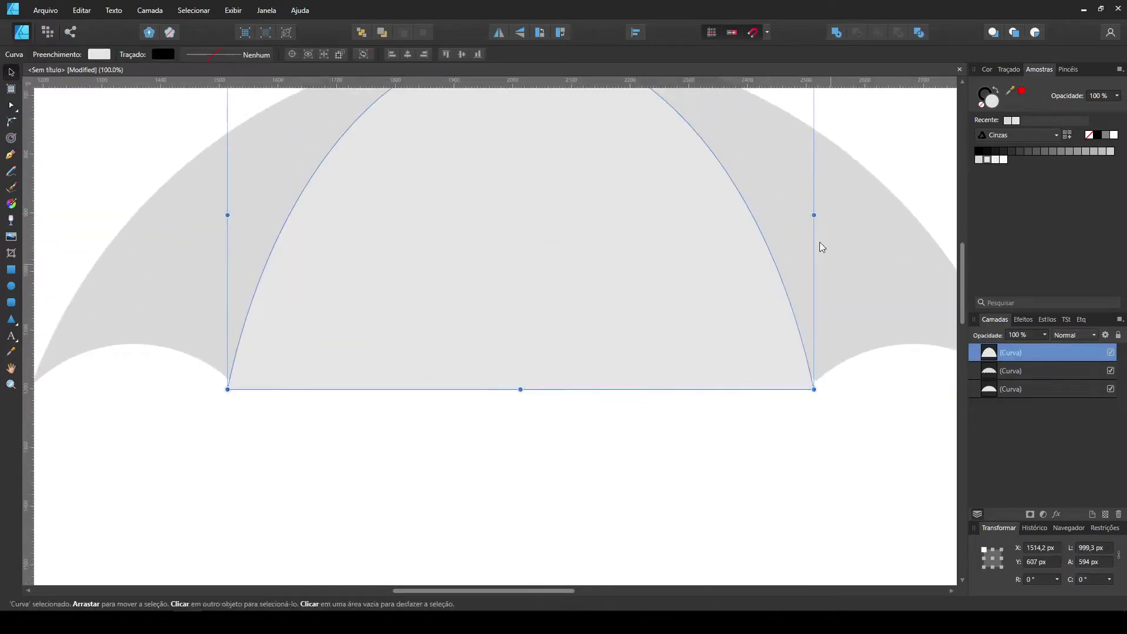
left_click_drag(1022, 379, 1023, 380)
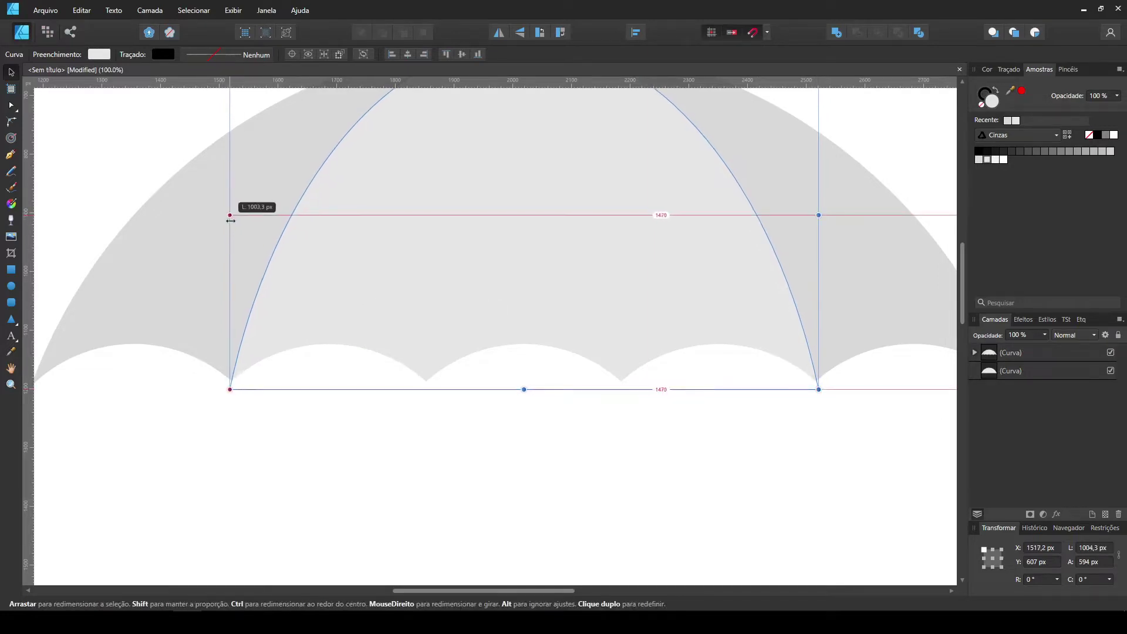
left_click_drag(231, 219, 229, 219)
left_click(377, 447)
key("ctrl+minus")
Bring the spare dome to the front with the darker gray fill and narrow it to about 335 px as the central panel.
left_click_drag(777, 314, 440, 315)
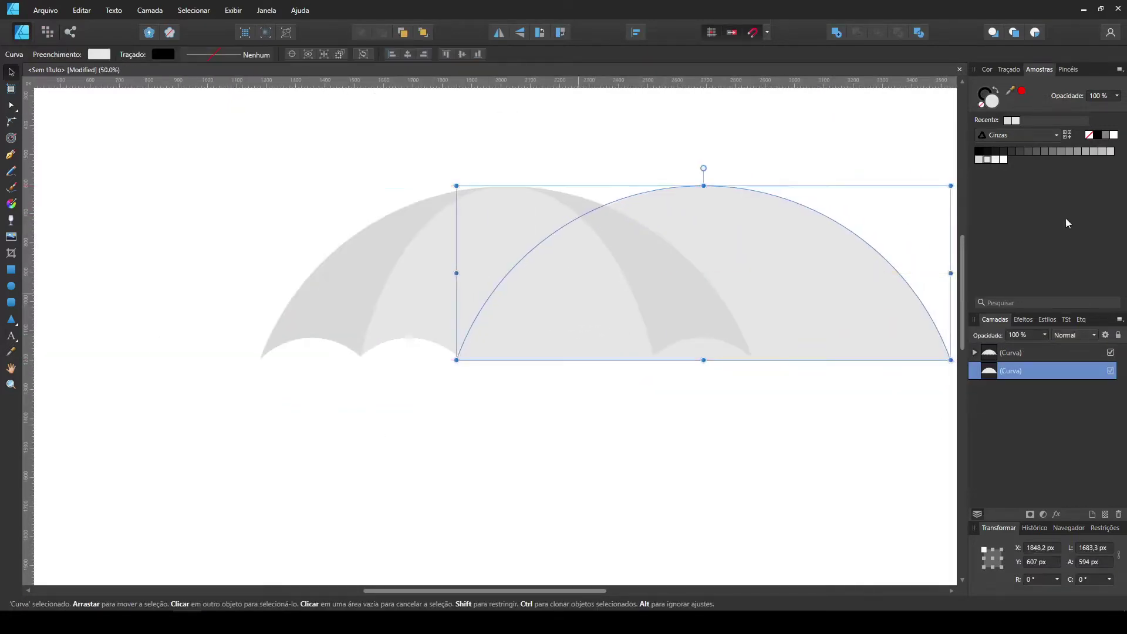
key("ctrl+shift+bracketright")
left_click_drag(951, 273, 555, 273)
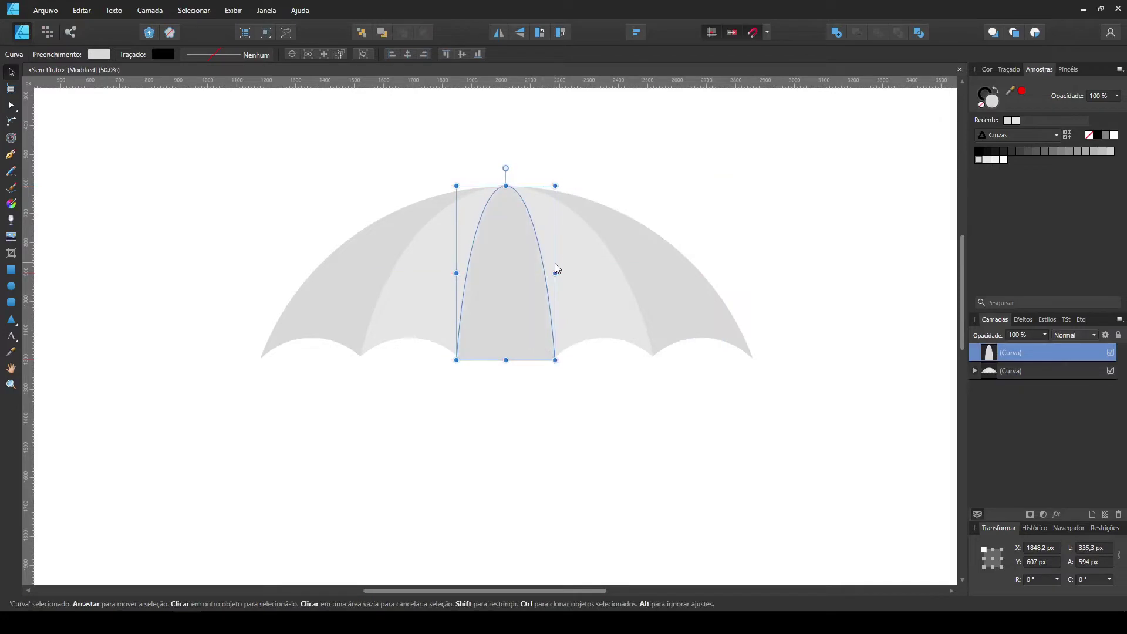
Align the central panel's sides with the scallop points and clip the panel inside the canopy.
key("ctrl+plus")
key("ctrl+plus")
left_click_drag(391, 157, 392, 159)
mouse_move(686, 157)
left_mouse_down()
mouse_move(673, 159)
mouse_move(688, 157)
left_mouse_up()
left_click_drag(976, 371, 1027, 355)
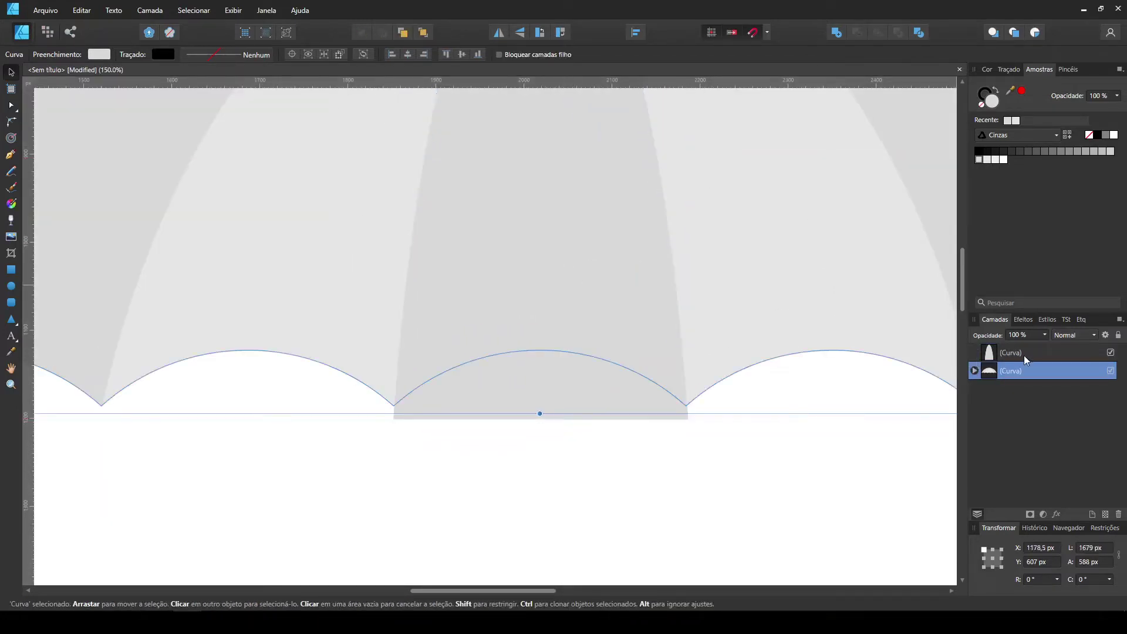
left_click(826, 506)
key("ctrl+minus")
key("ctrl+minus")
key("ctrl+0")
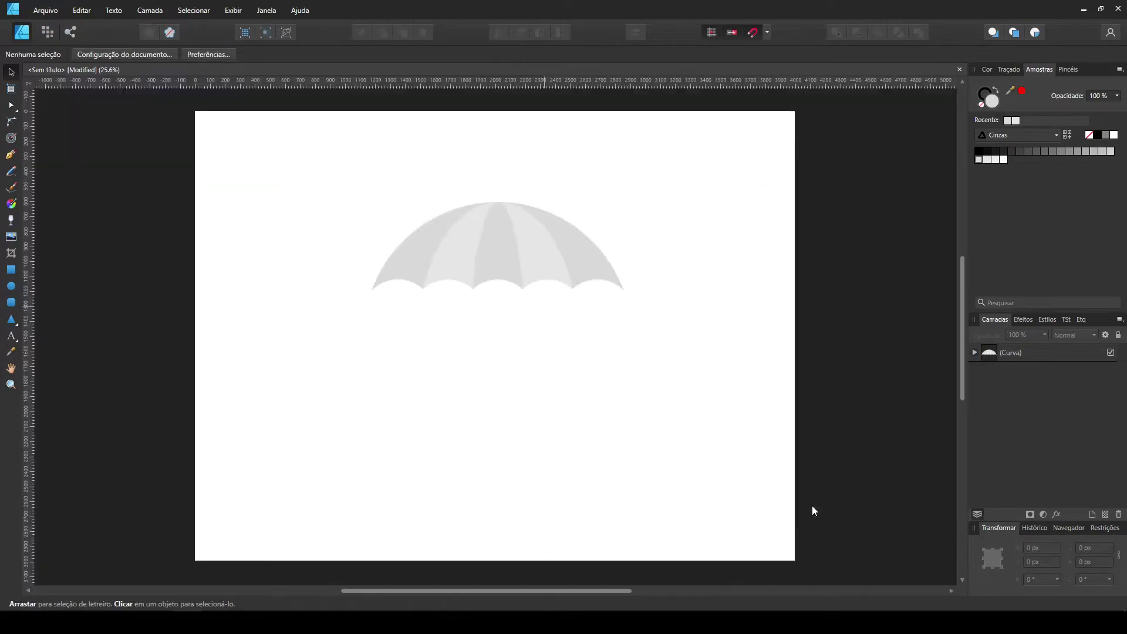
Draw a circle about 473 px wide below the canopy and convert it to curves.
left_click(12, 284)
left_click_drag(473, 380, 536, 448)
scroll(535, 448, "up", 3)
left_click(603, 54)
Duplicate the circle, shrink the copy, center it on the original, and cut it out to form a ring.
key("v")
left_click_drag(378, 333, 646, 332)
left_click_drag(636, 217, 641, 284)
left_click_drag(659, 343, 392, 312)
left_click(437, 293, "shift")
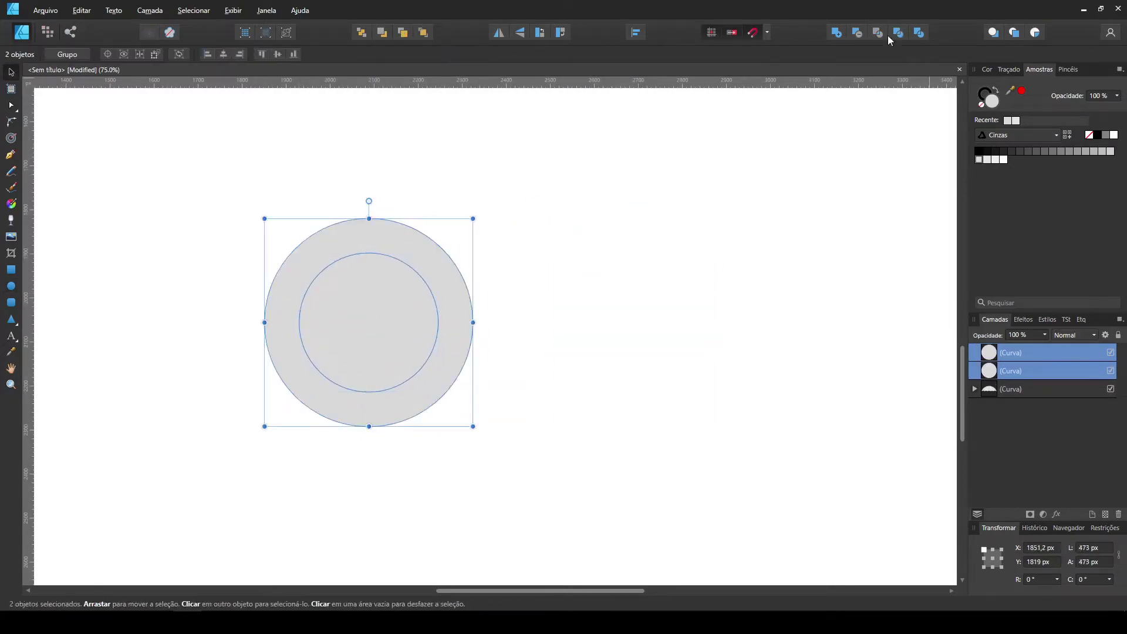
left_click(878, 35)
Draw a rectangle about 640 by 360 px over the ring's upper half and subtract it from the ring.
key("m")
left_click_drag(313, 197, 596, 355)
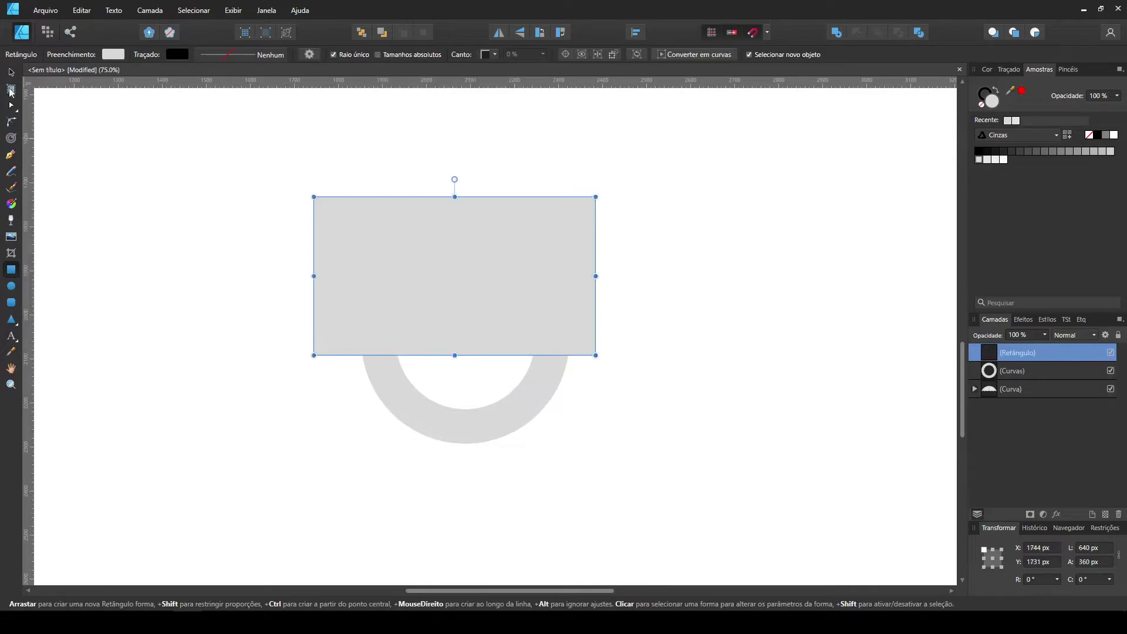
left_click(10, 72)
left_click(412, 406, "shift")
left_click(858, 34)
left_click(598, 415)
Draw a rectangle about 80 by 161 px as a straight leg and fit it onto the half-ring's left end.
left_click(11, 269)
left_click_drag(360, 297, 385, 360)
scroll(396, 358, "up", 3)
key("v")
left_click_drag(189, 302, 174, 313)
left_click_drag(245, 312, 243, 312)
scroll(626, 252, "up", 3)
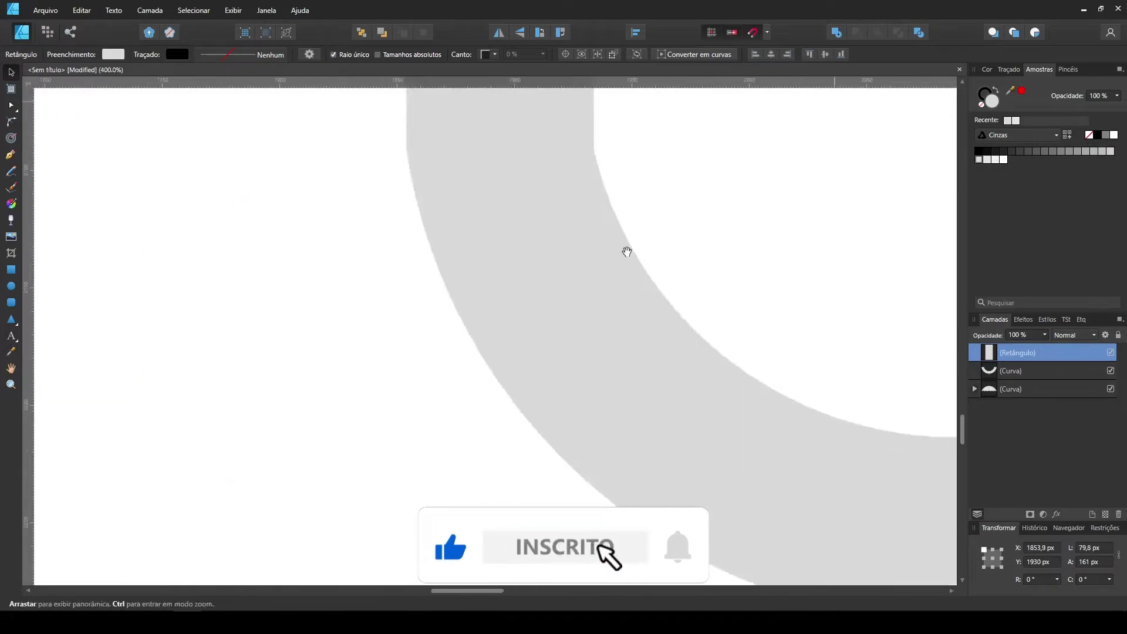
key("Down")
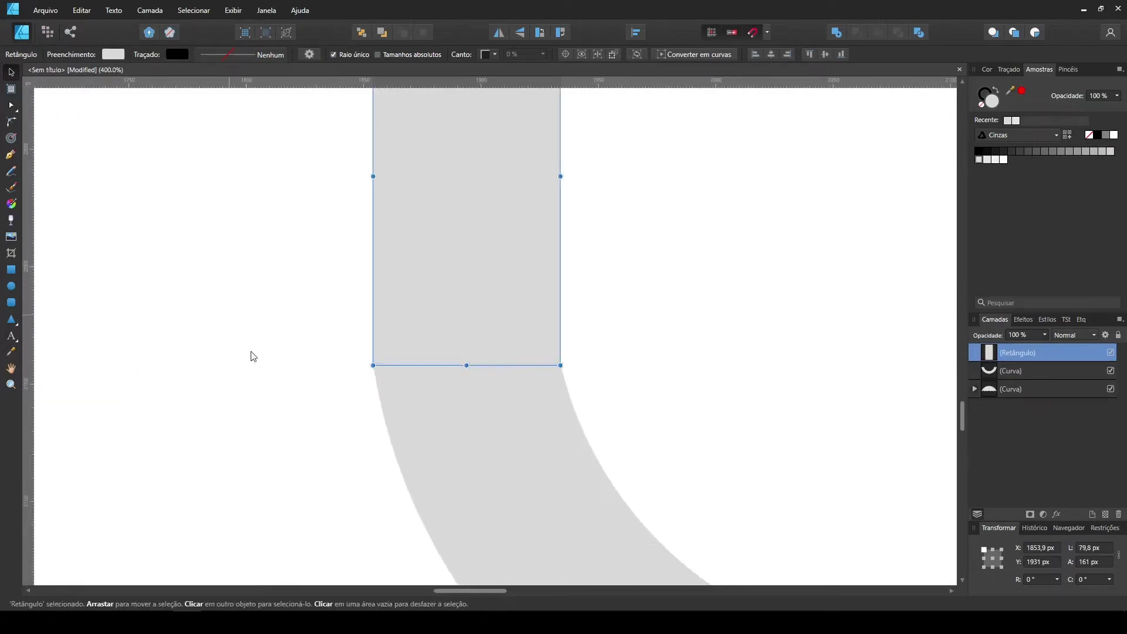
scroll(513, 262, "down", 2)
Duplicate the straight leg onto the half-ring's other end and align their right edges.
left_click_drag(198, 279, 839, 280)
left_click(869, 422, "shift")
left_click(636, 32)
left_click(691, 73)
left_click(675, 181)
left_click(640, 247)
scroll(641, 247, "down", 2)
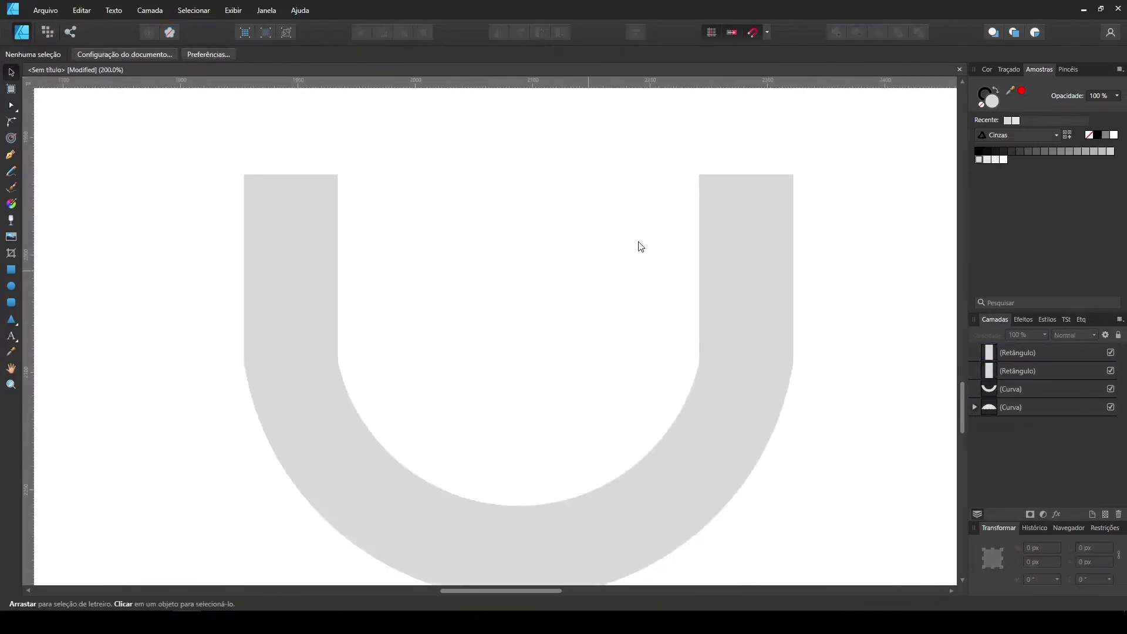
scroll(640, 247, "down", 1)
Merge the two straight legs and the half-ring into a single U-shaped curve.
left_click(687, 319)
left_click(341, 282, "shift")
left_click(354, 425, "shift")
left_click(993, 32)
left_click(412, 291)
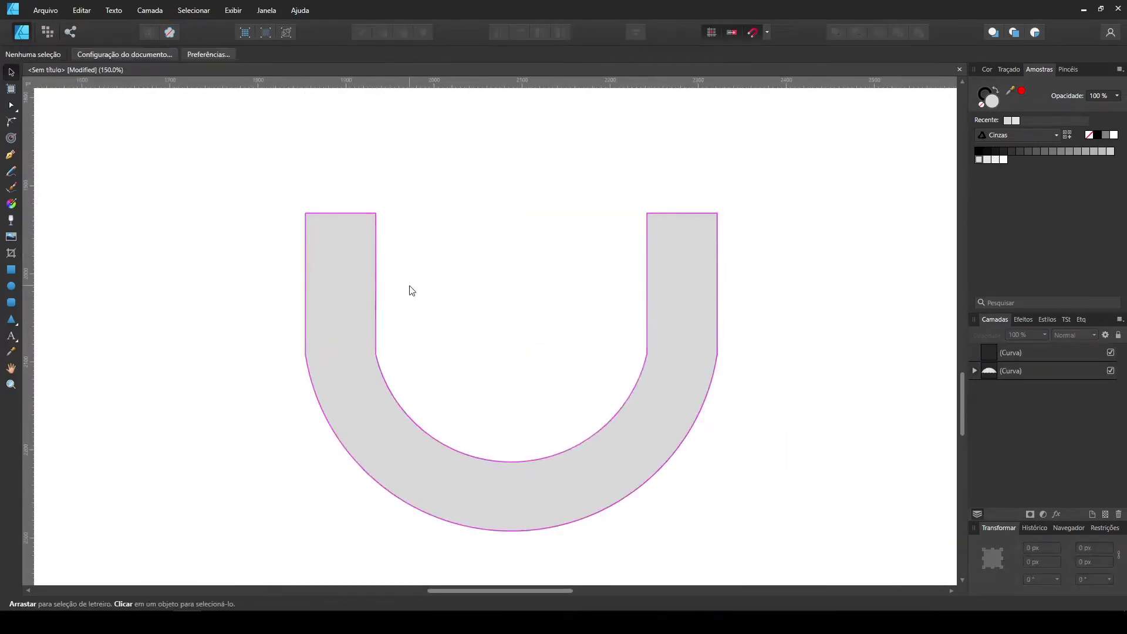
Shorten the U shape's right leg and fully round its two end corners.
key("a")
left_click_drag(610, 185, 789, 256)
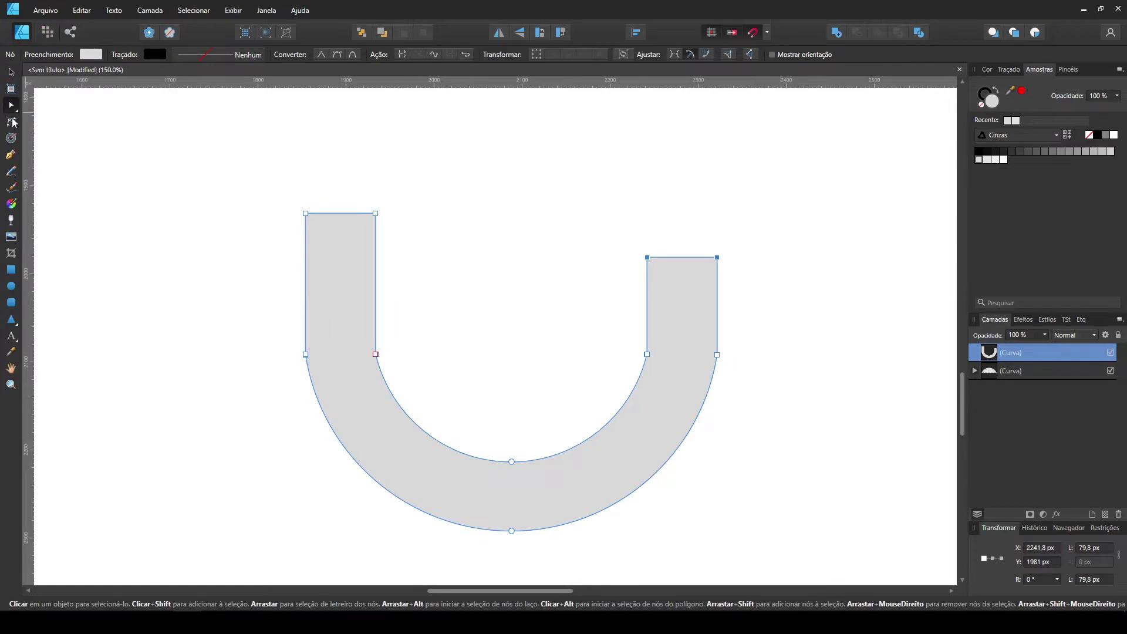
left_click(11, 122)
left_click(564, 307)
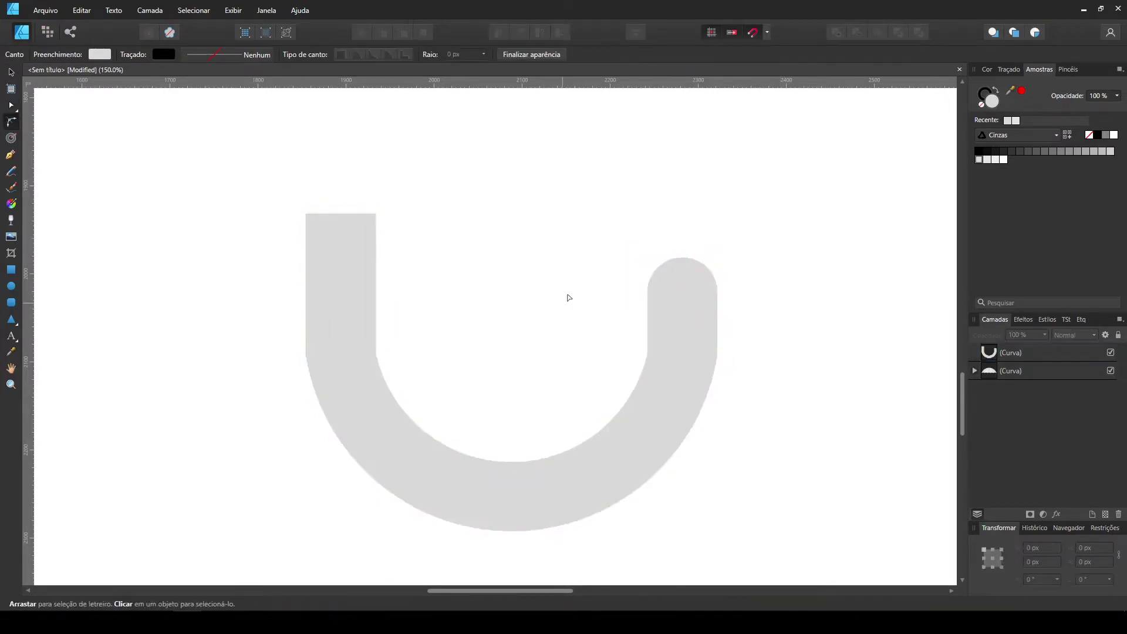
Extend the U shape's left leg upward to form the long shaft of the umbrella handle.
key("ctrl+minus")
key("ctrl+minus")
left_click(575, 329)
left_click_drag(626, 353, 552, 341)
left_click(460, 310)
left_click(407, 271)
key("ctrl+minus")
key("ctrl+minus")
key("ctrl+minus")
key("ctrl+minus")
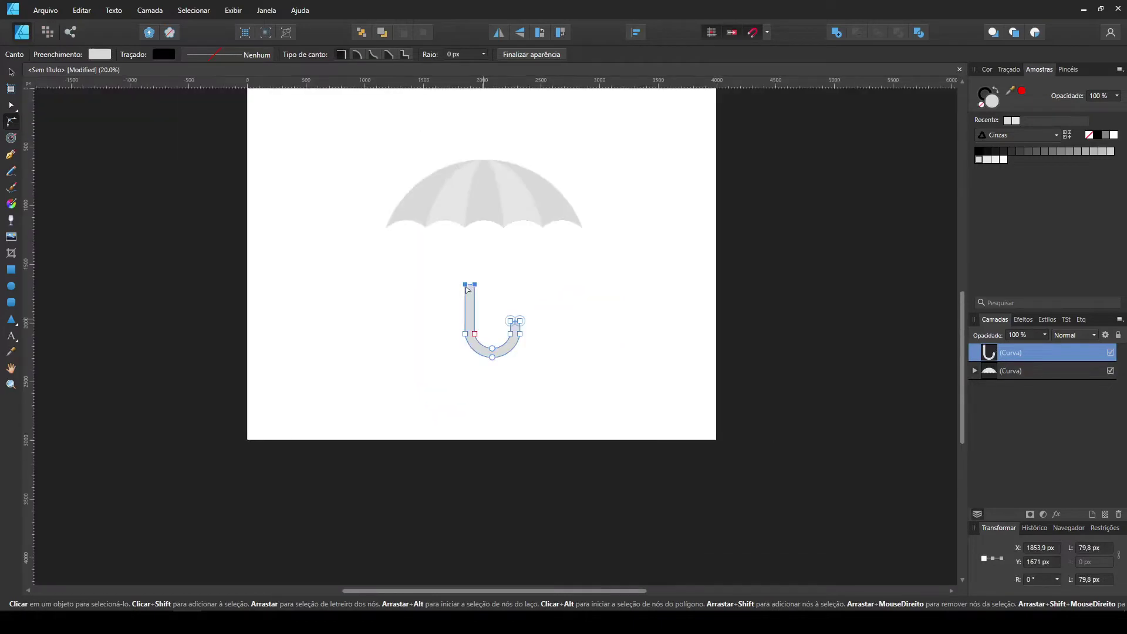
key("shift+Up")
key("shift+Up")
key("shift+Up")
key("shift+Up")
Scale the handle down to about 356 by 792 px and position its shaft under the canopy's center.
key("v")
left_click_drag(516, 305, 486, 271)
key("ctrl+plus")
key("ctrl+plus")
key("ctrl+plus")
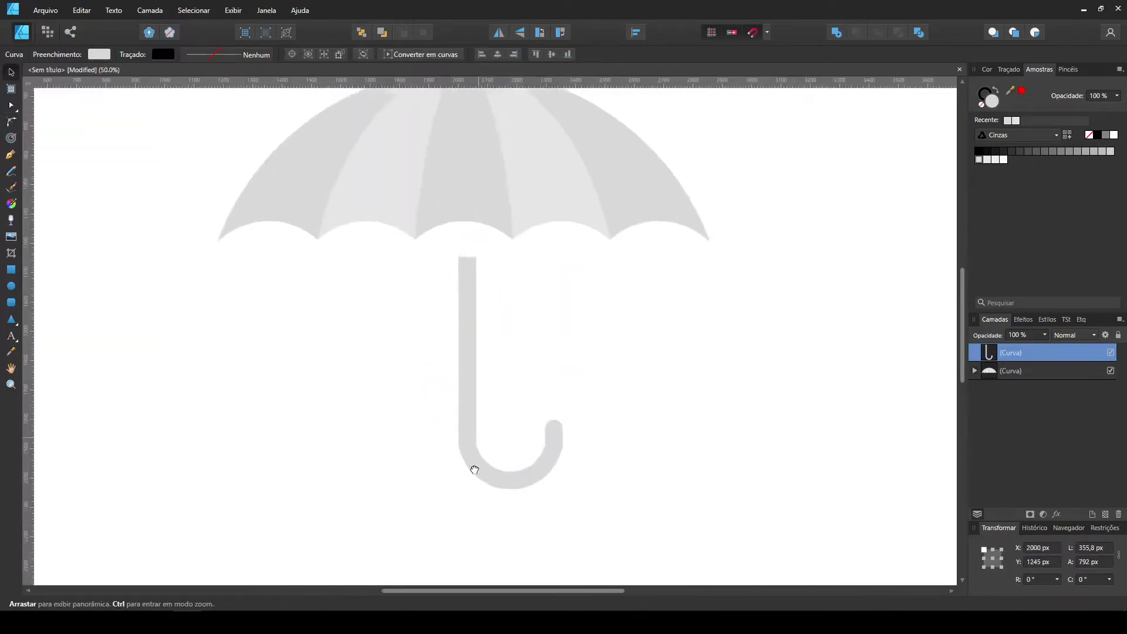
Fill the handle with a darker gray and extend the shaft's top into the canopy, about 902 px tall overall.
key("a")
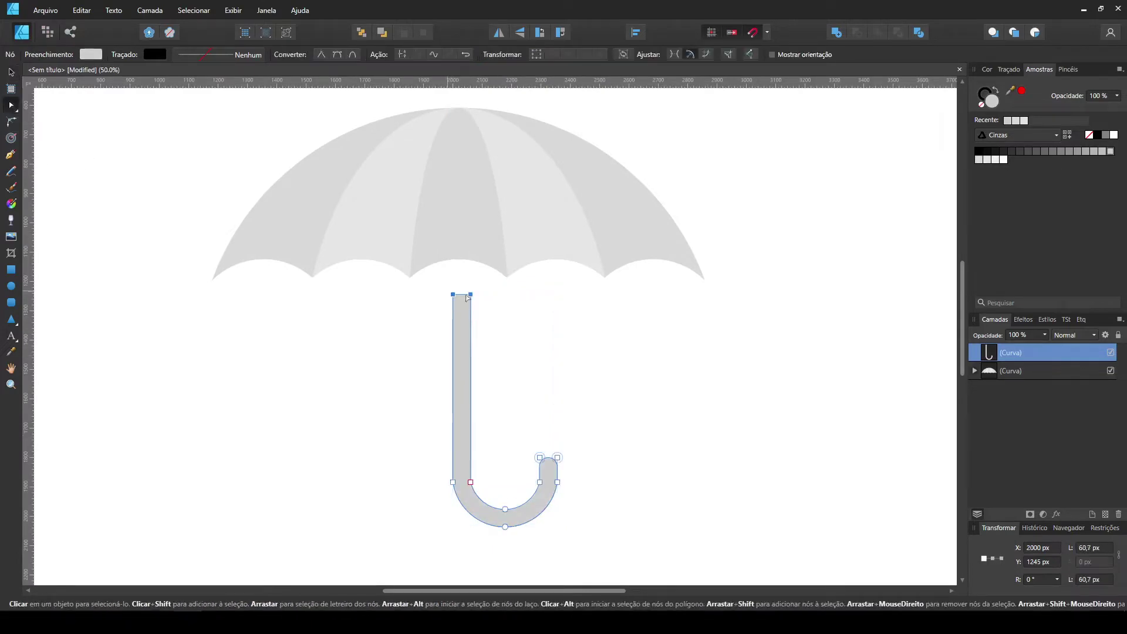
left_click(11, 73)
left_click(616, 445)
left_click(461, 372)
left_click(594, 396)
Bring the canopy in front of the handle.
scroll(623, 329, "up", 2)
scroll(622, 329, "left", 4)
left_click(650, 276)
key("ctrl+shift+bracketright")
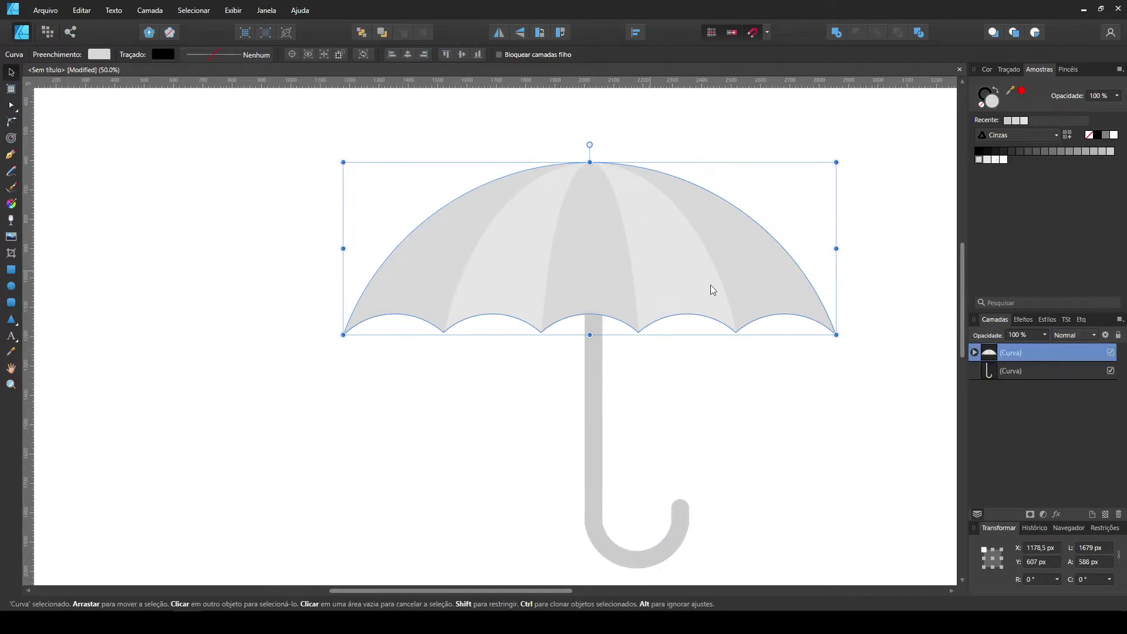
Select the whole umbrella and center it vertically on the page.
left_click(792, 440)
key("ctrl+minus")
key("ctrl+a")
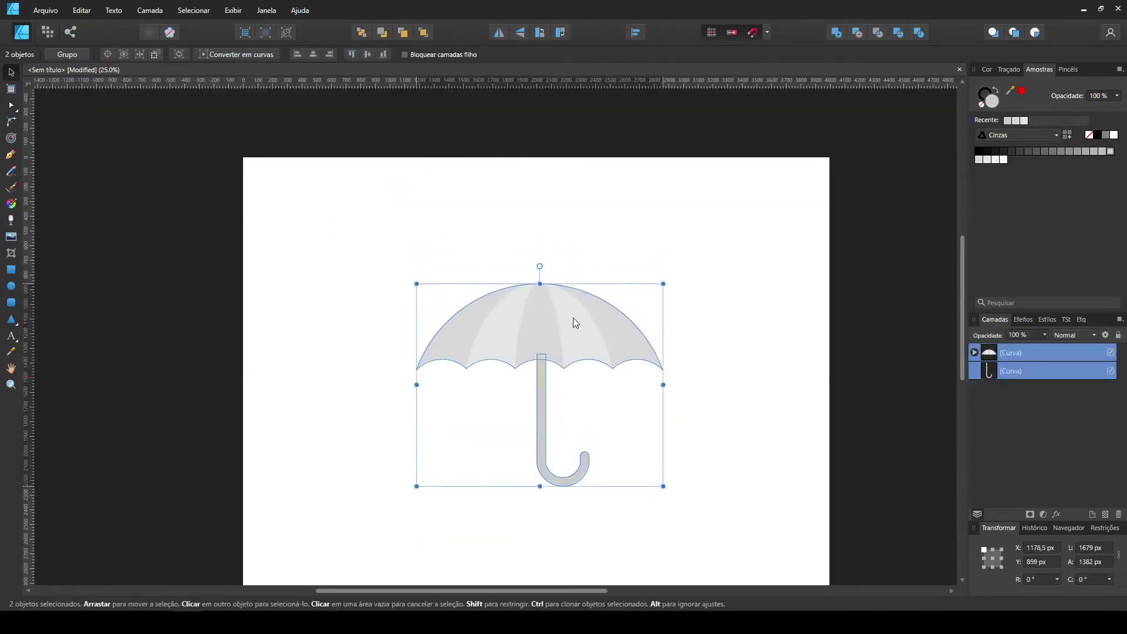
scroll(687, 323, "down", 2)
left_click(723, 226)
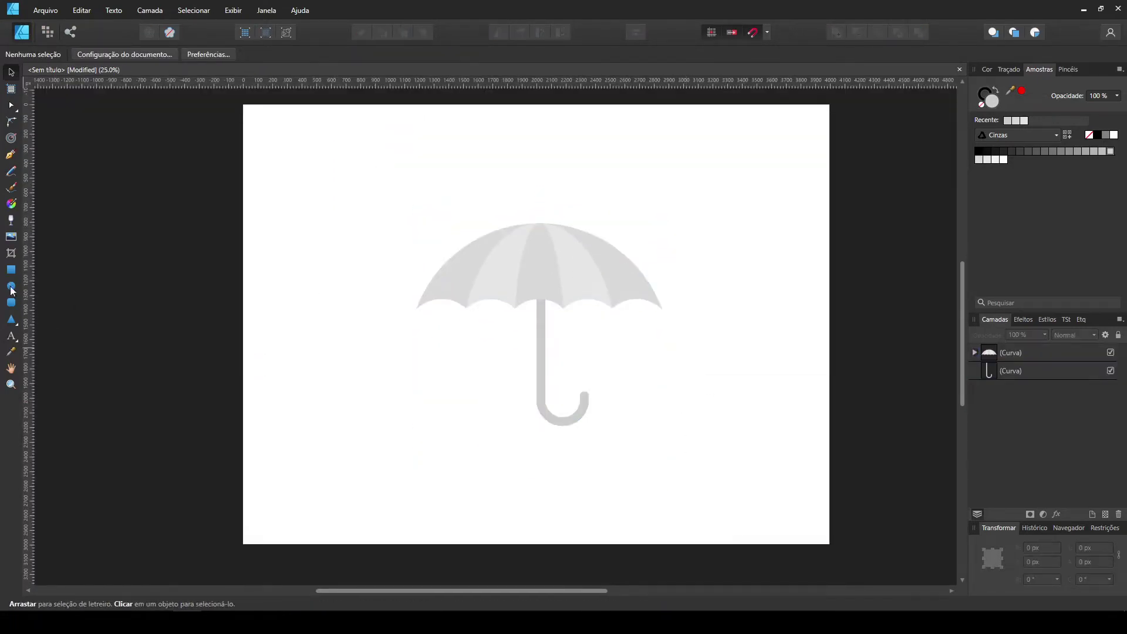
Draw a small rectangle about 60 by 81 px matching the shaft's width and convert it to curves.
left_click(11, 270)
scroll(629, 390, "up", 5)
scroll(529, 335, "right", 4)
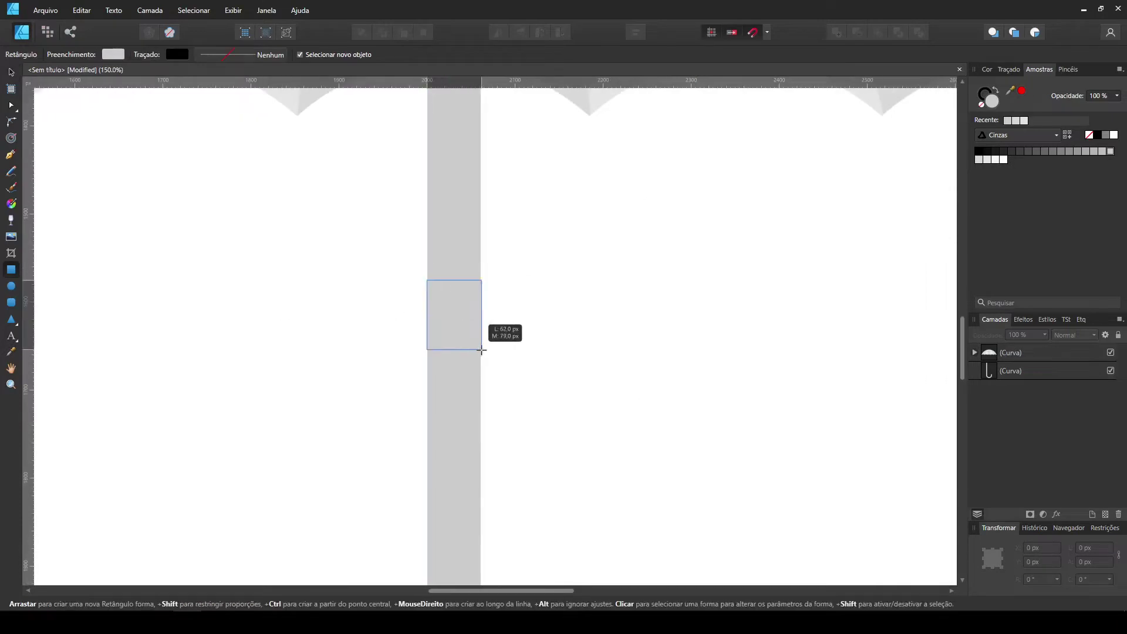
key("v")
left_click(616, 57)
left_click(467, 175)
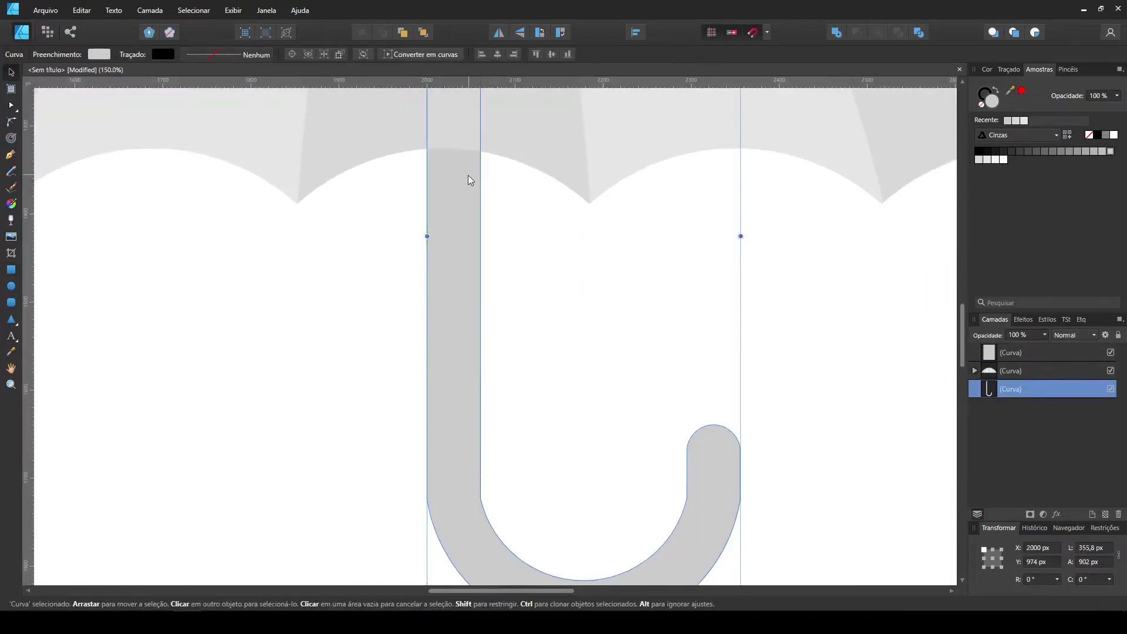
left_click(455, 188)
Move the small rectangle onto the canopy's apex and fully round its two upper corners.
scroll(504, 300, "up", 5)
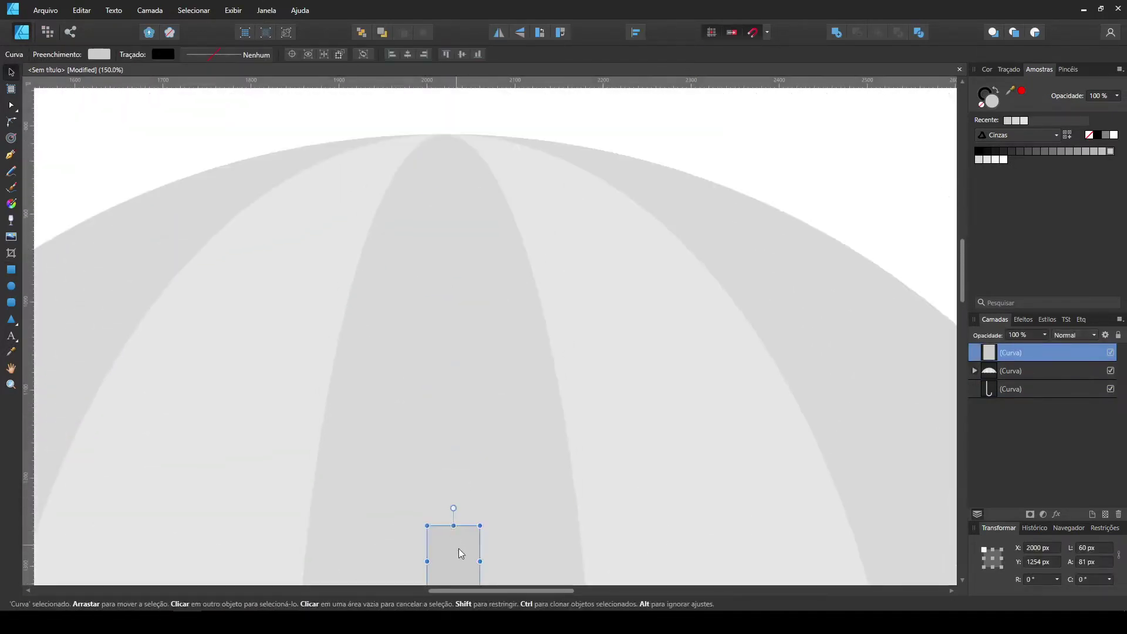
scroll(476, 122, "up", 5)
left_click(11, 122)
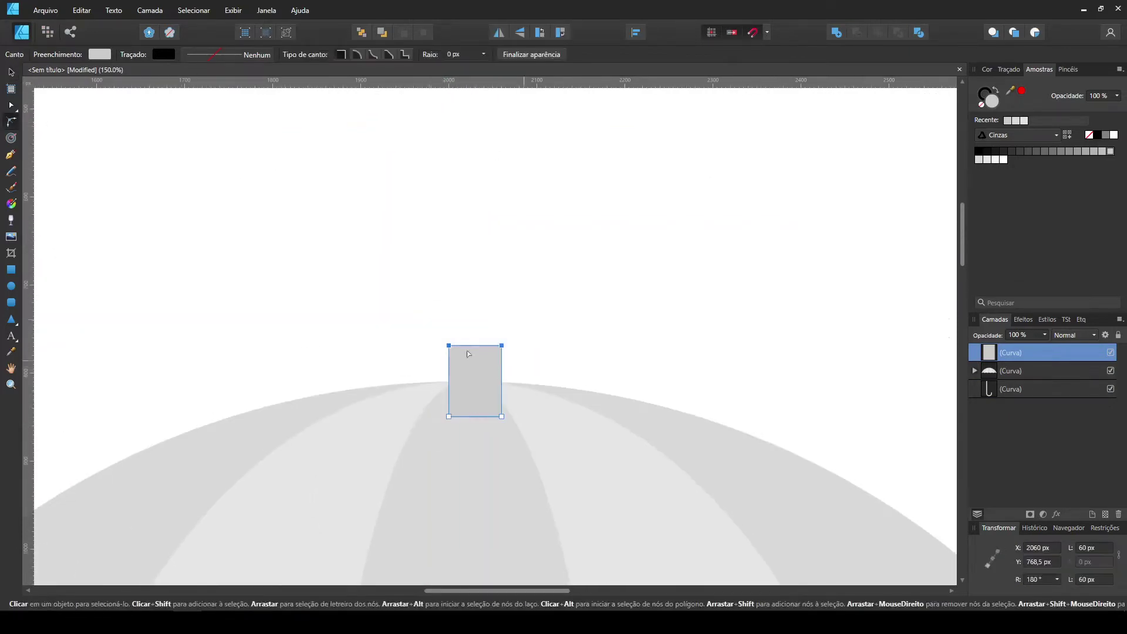
Convert the rounded tip to curves and send it behind all other shapes.
key("v")
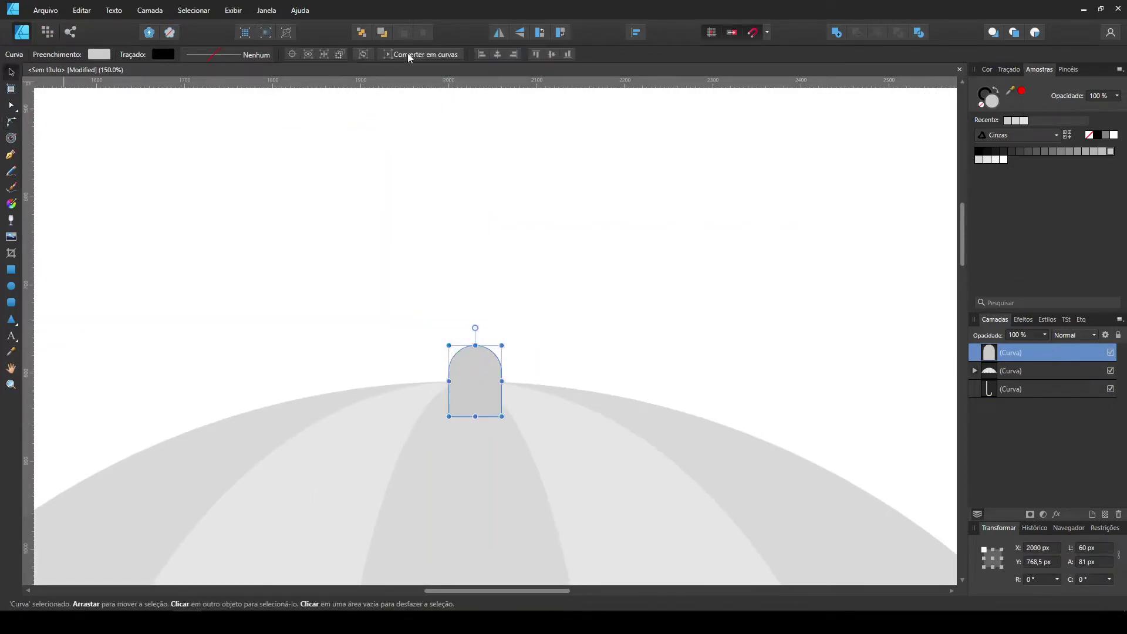
key("ctrl+shift+[")
left_click(528, 347)
scroll(529, 347, "down", 3)
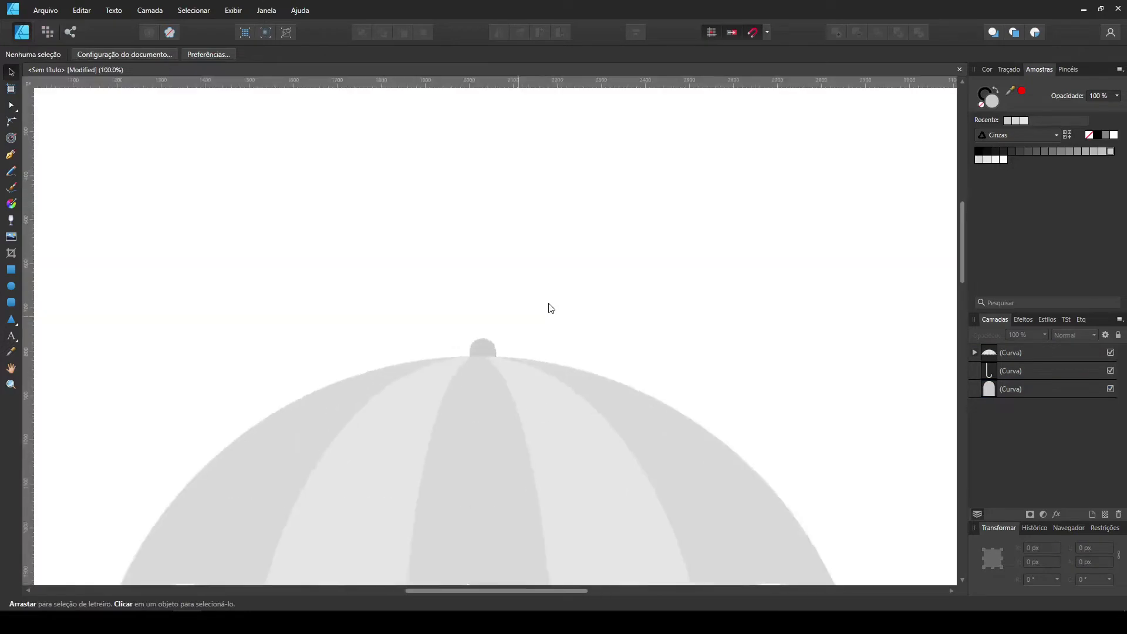
Center the tip on the canopy's apex and align the handle's left edge with the tip's left edge.
scroll(479, 398, "up", 5)
left_click(477, 399)
scroll(519, 350, "down", 6)
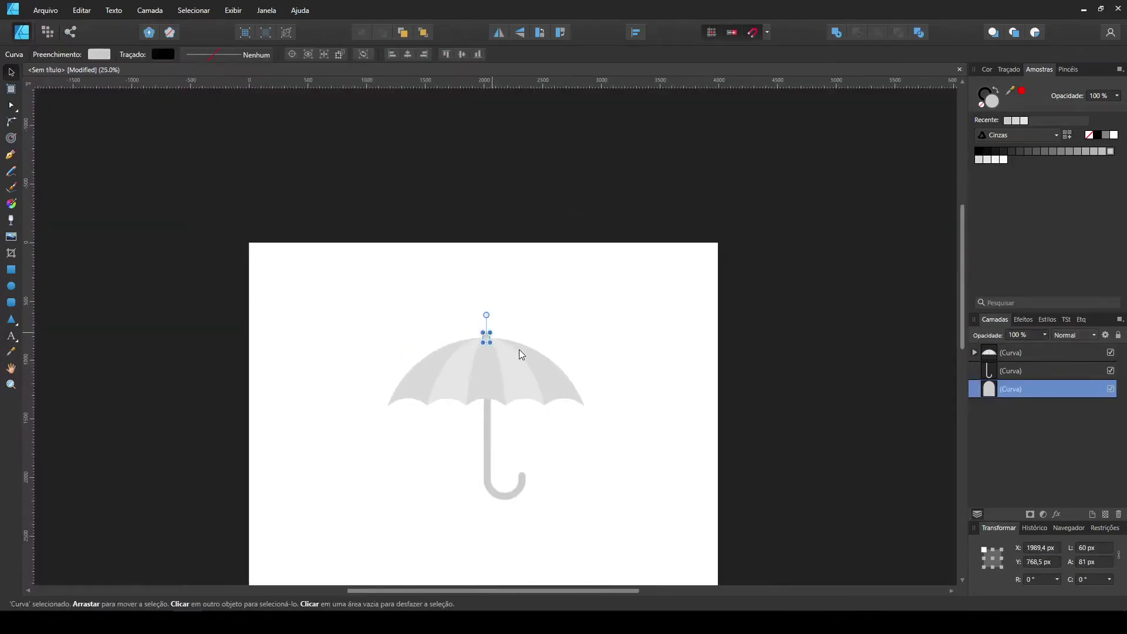
left_click(488, 440, "shift")
left_click(636, 32)
left_click(664, 63)
left_click(657, 219)
left_click(627, 220)
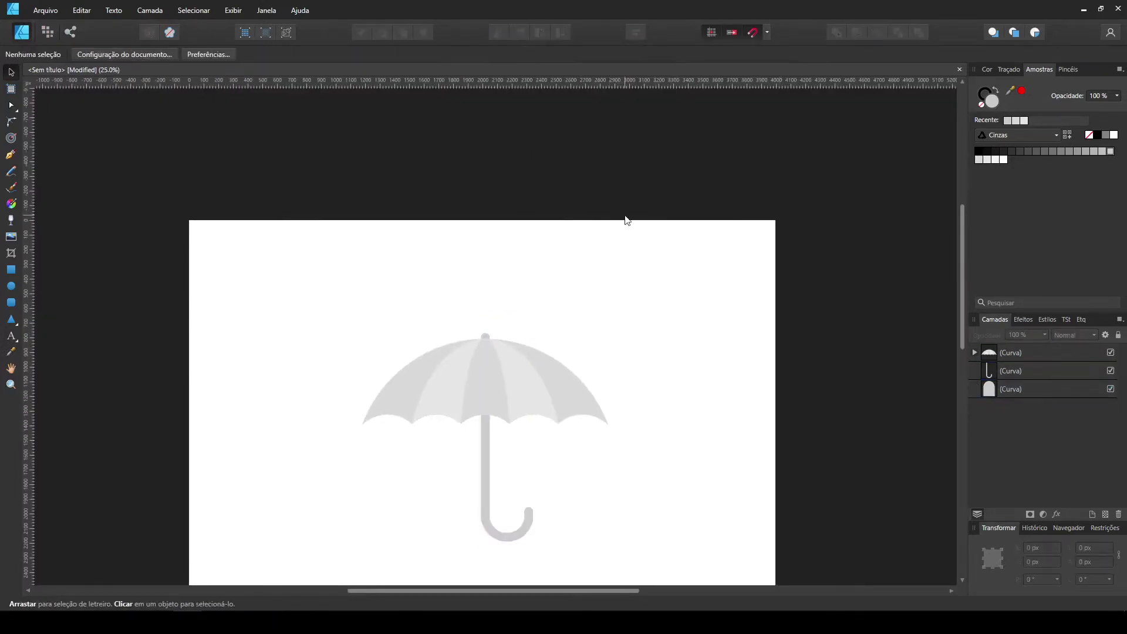
scroll(627, 221, "down", 2)
left_click(497, 322)
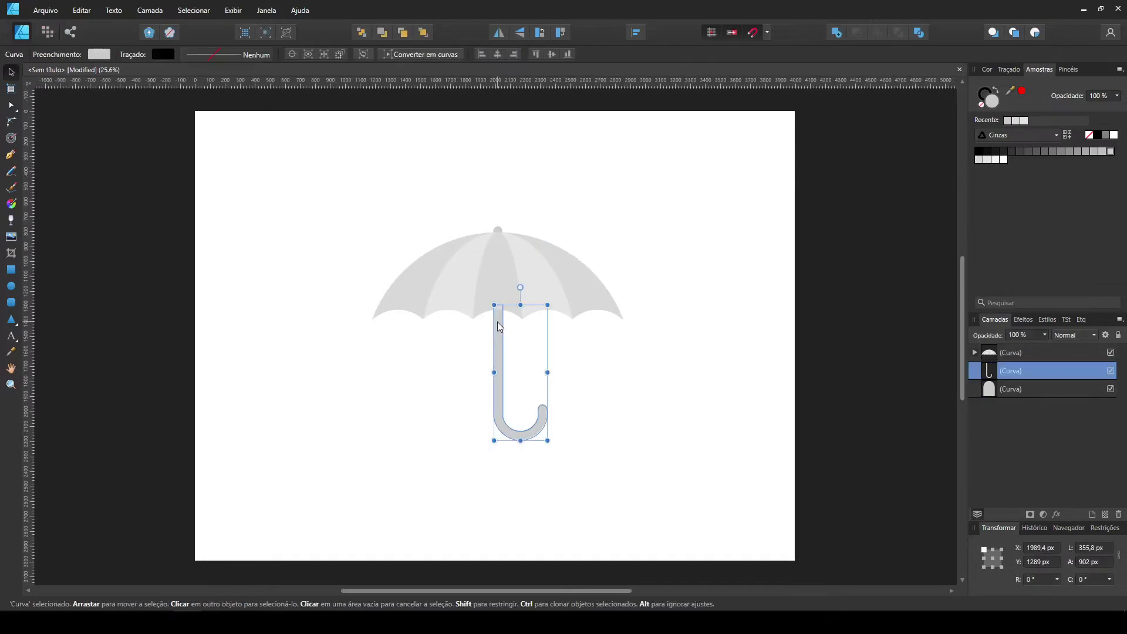
Scale the hooked handle down proportionally to about 259 by 657 px.
left_click(667, 383)
left_click_drag(673, 526, 434, 382)
left_click(506, 428)
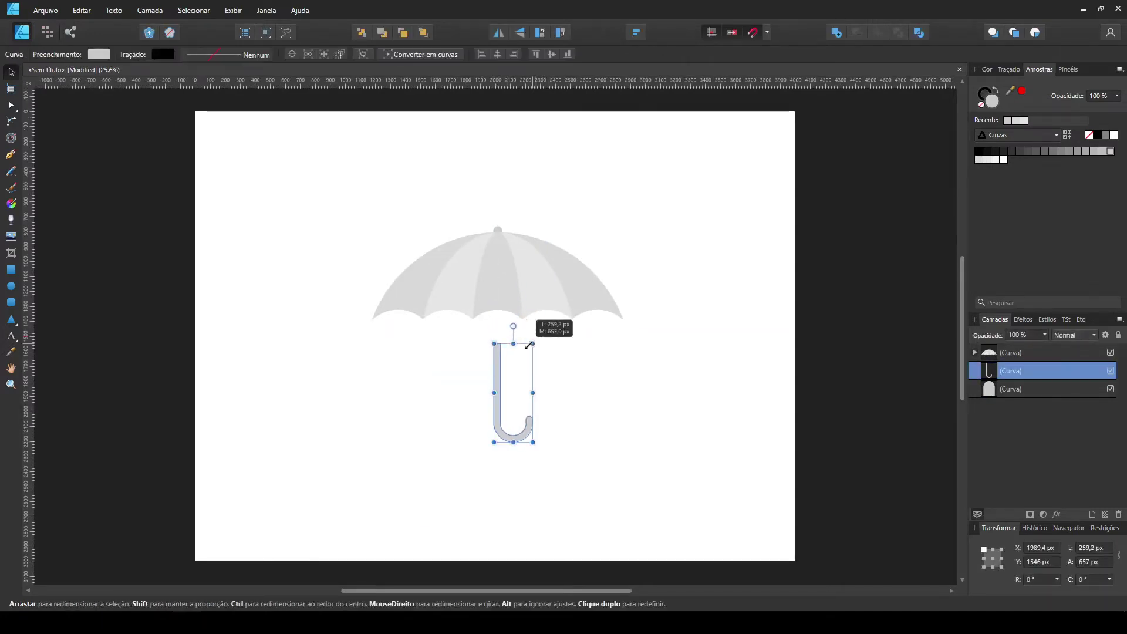
left_click(588, 395)
Stretch the shaft's top end upward and tuck the handle under the canopy's center.
left_click(11, 107)
left_click(497, 360)
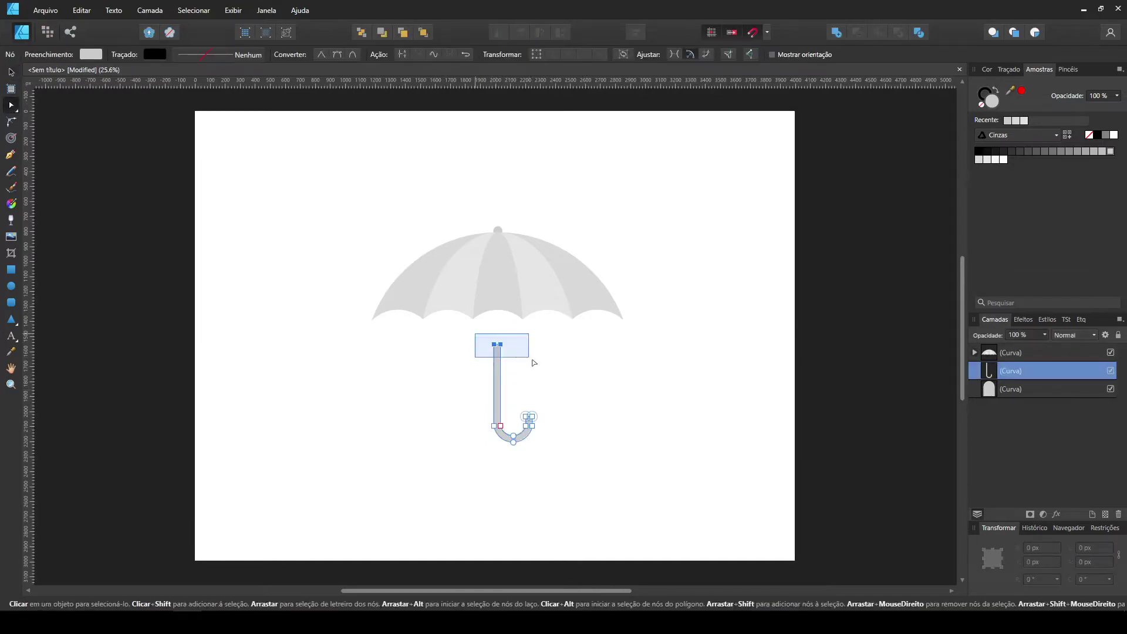
left_click(11, 73)
left_click(503, 385)
left_click(499, 340)
left_click(636, 365)
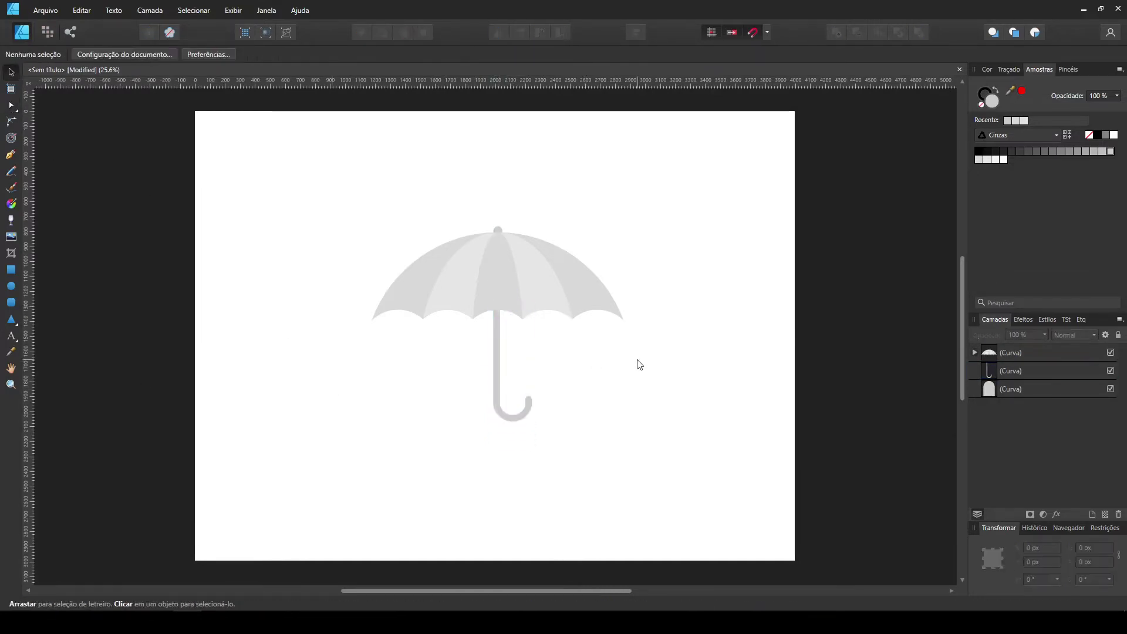
Lower the handle and extend the shaft's two top nodes up beneath the canopy.
left_click(499, 341)
key("a")
left_click_drag(424, 367, 569, 333)
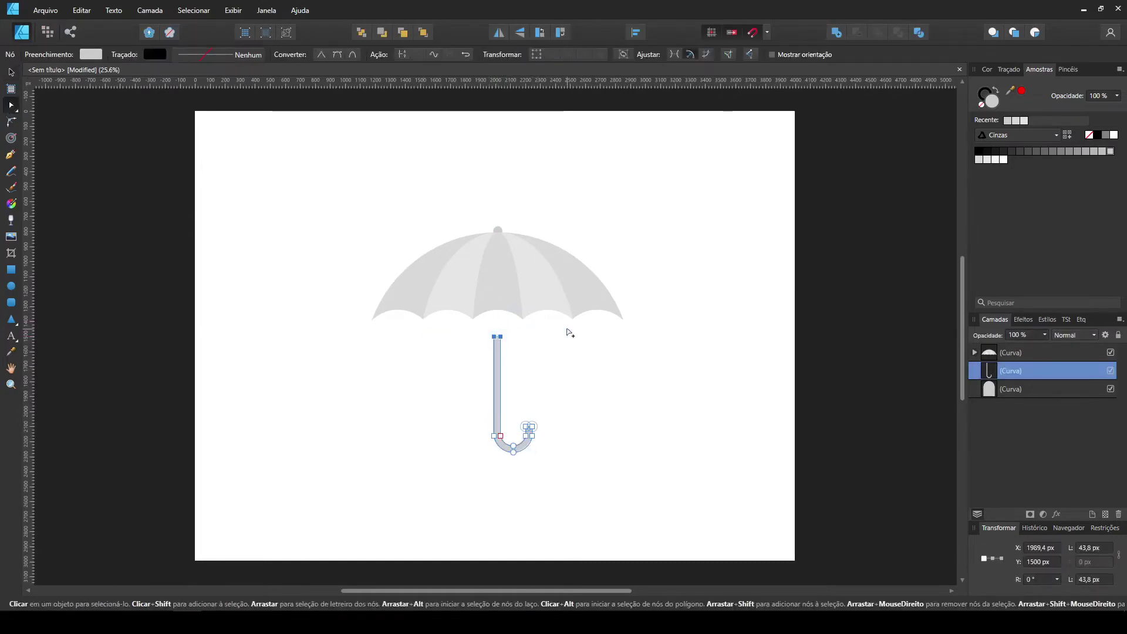
left_click(11, 71)
left_click(188, 257)
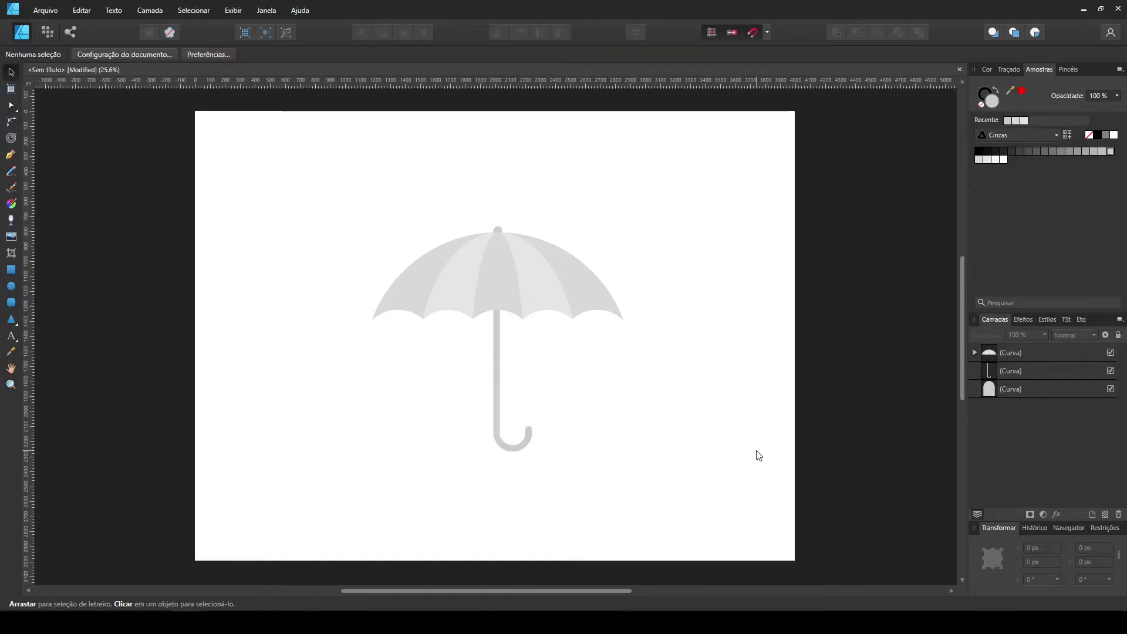
Duplicate the tip, scale the copy to the shaft's width at about 44 by 60 px, and replace the old tip on the canopy's apex.
scroll(478, 211, "up", 5)
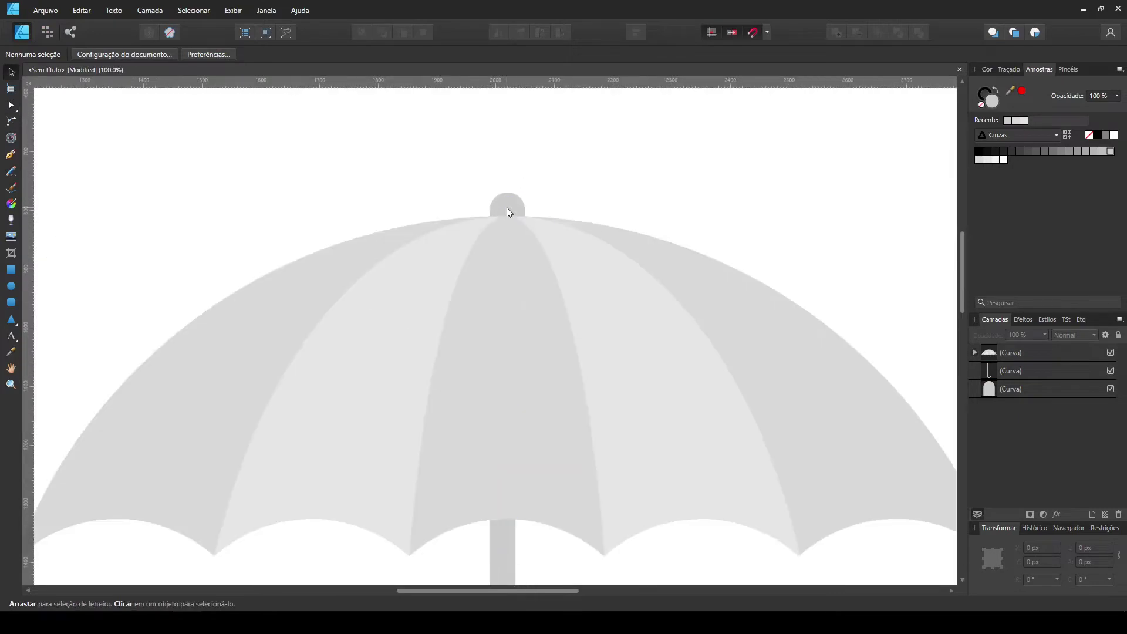
left_click_drag(508, 212, 508, 542)
scroll(526, 503, "down", 3)
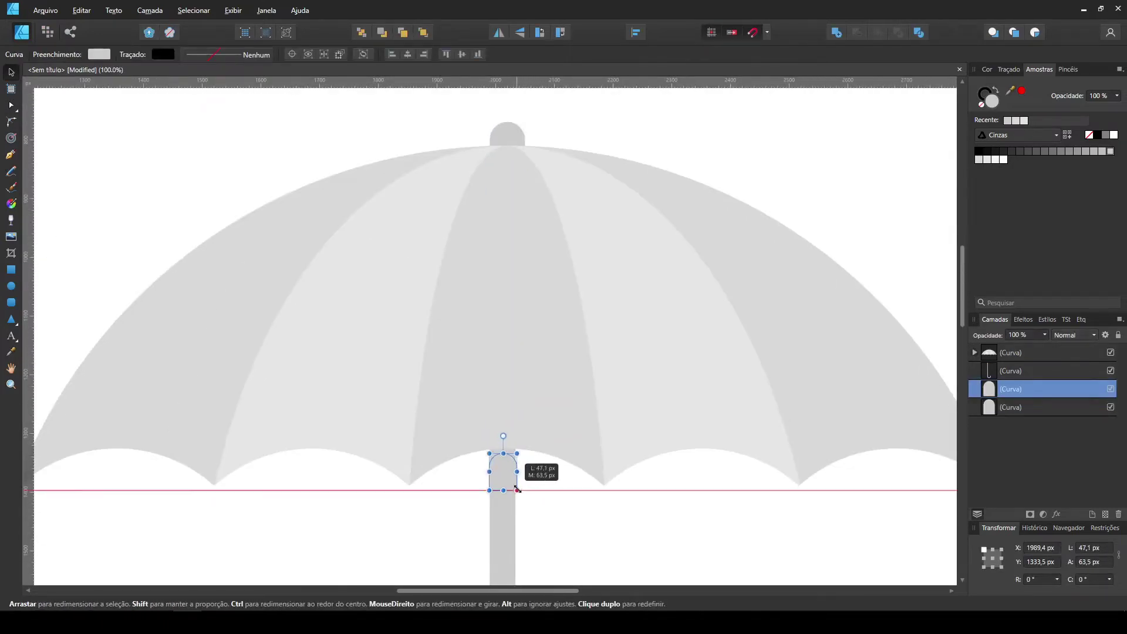
left_click(541, 483)
scroll(521, 474, "up", 3)
scroll(520, 474, "down", 2)
left_click(537, 407)
left_click(537, 406, "alt")
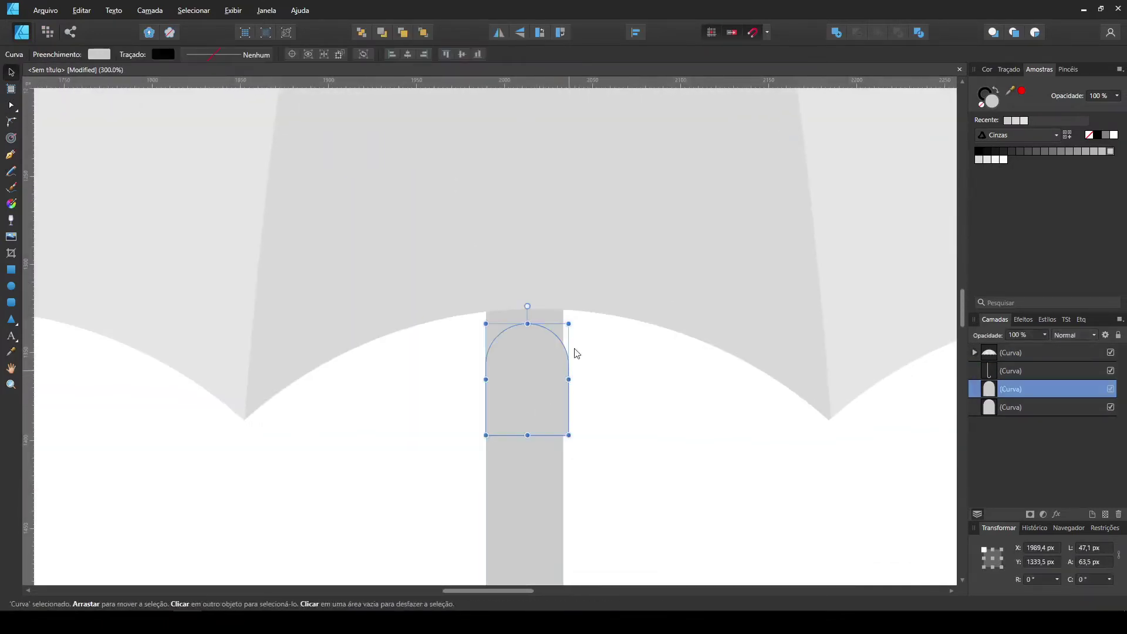
left_click_drag(576, 409, 544, 123)
scroll(544, 143, "down", 3)
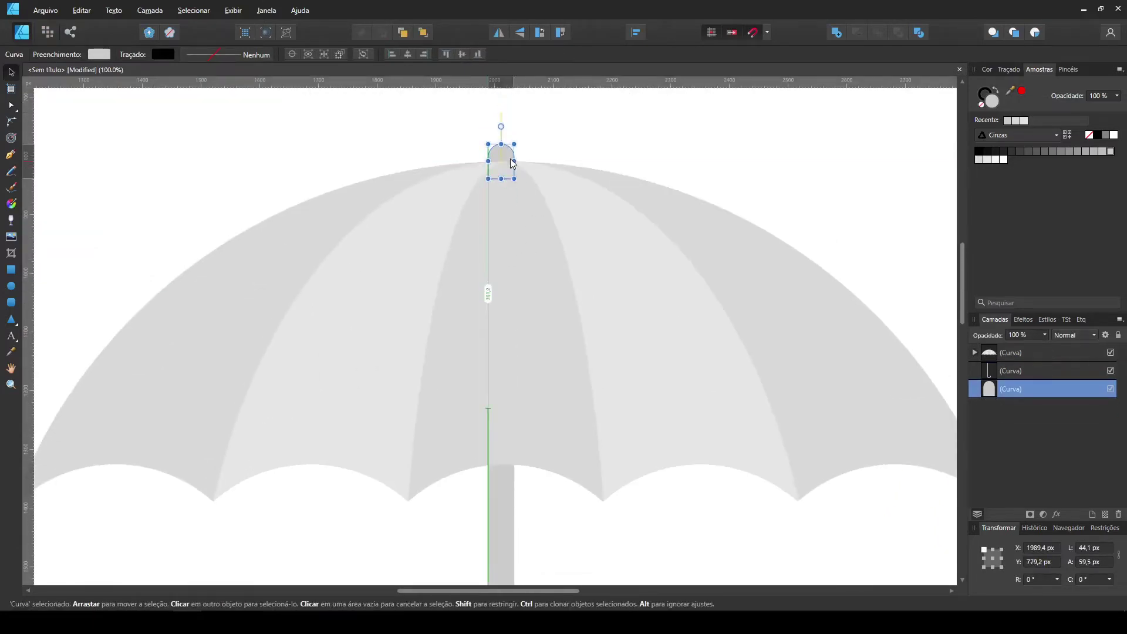
Center the tip on the canopy and align the handle's shaft with the tip.
left_click(517, 168, "shift")
left_click(636, 33)
left_click(672, 178)
left_click(509, 512)
left_click(505, 154, "shift")
left_click(636, 33)
left_click(659, 71)
left_click(672, 179)
left_click(740, 131)
key("ctrl+0")
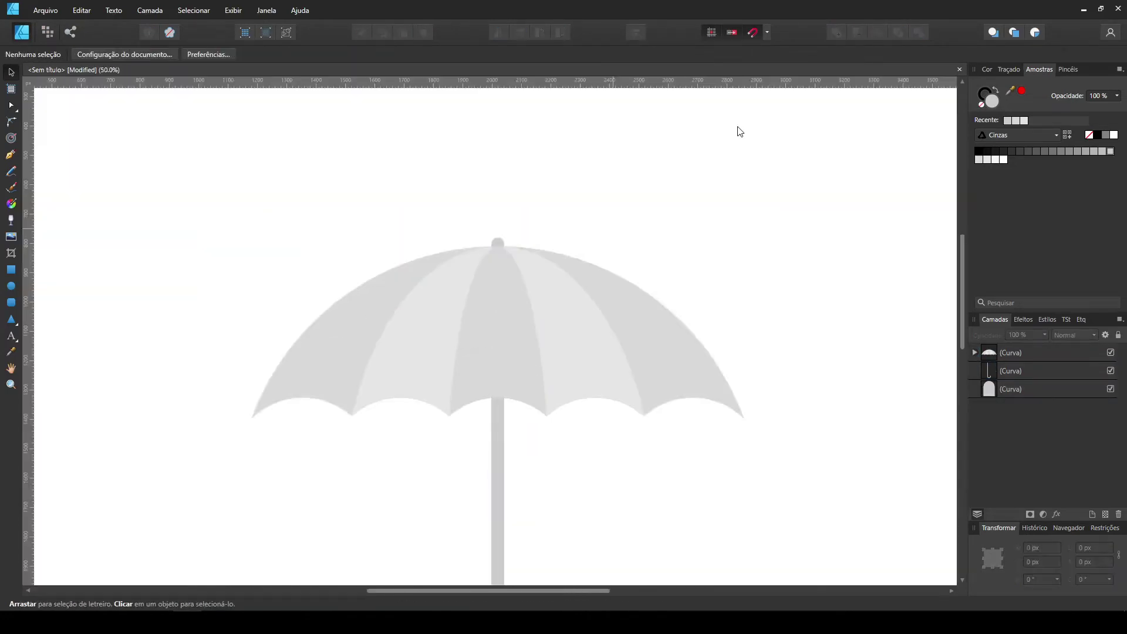
Group the umbrella parts, enlarge the umbrella until its canopy is about 1998 px wide, center it on the page and ungroup it.
left_click_drag(440, 222, 654, 471)
left_click(498, 411)
left_click_drag(347, 200, 710, 519)
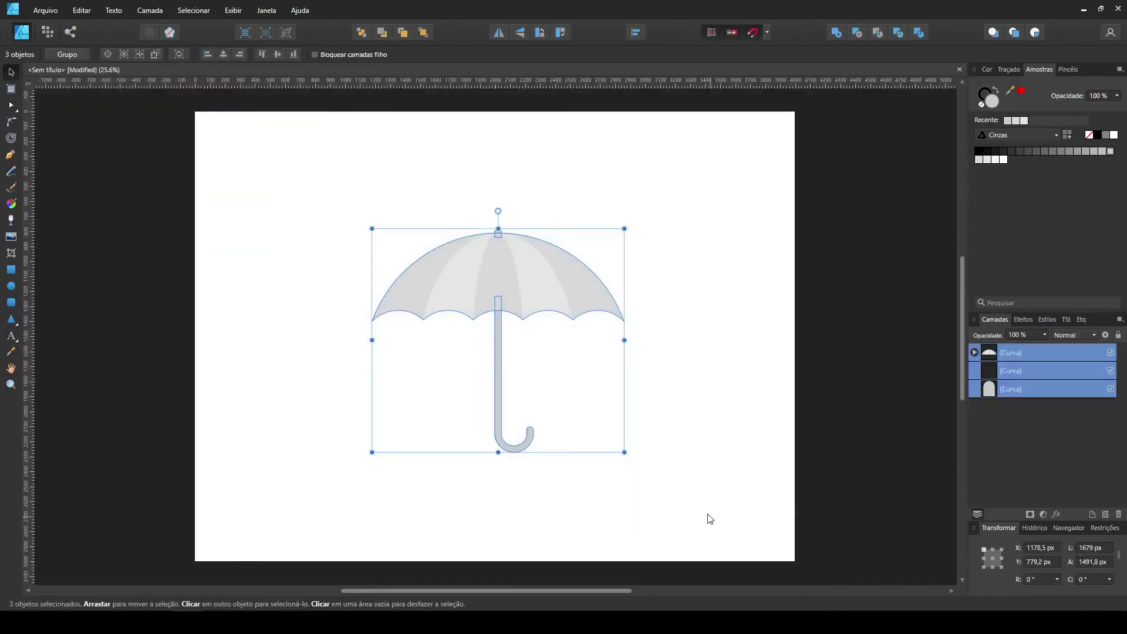
key("ctrl+g")
left_click_drag(625, 228, 676, 185)
left_click_drag(657, 235, 616, 299)
key("ctrl+shift+g")
left_click(259, 275)
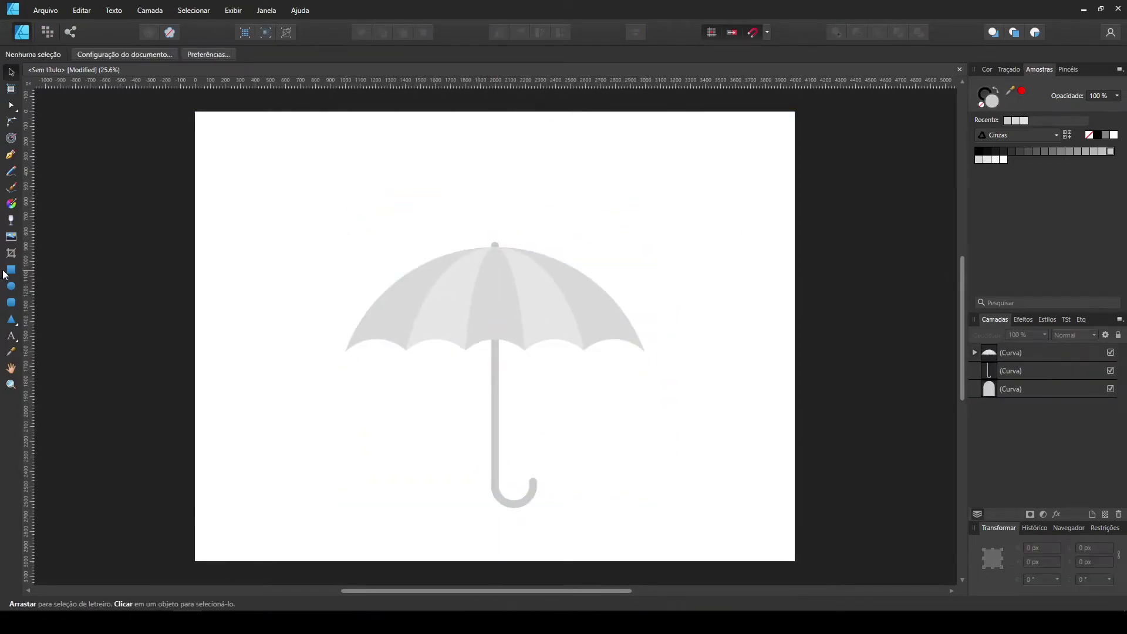
Draw a light gray rectangle behind the umbrella's lower part, convert it to curves and fit it to the canopy's width at about 1998 by 1397 px.
left_click(11, 270)
left_click_drag(347, 341, 591, 546)
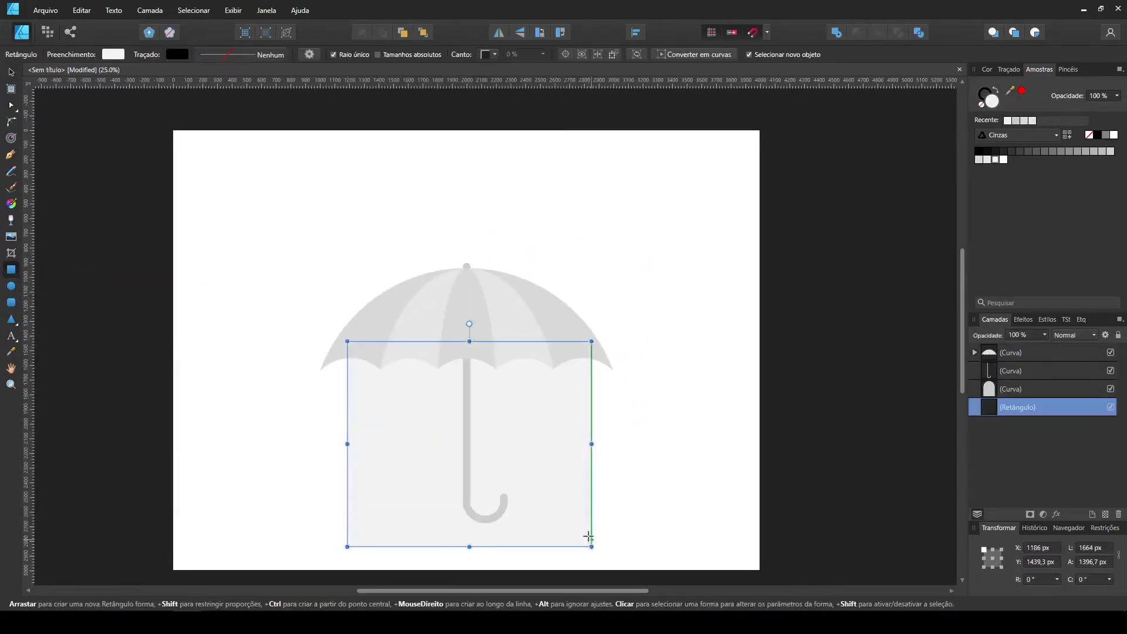
left_click(11, 72)
key("ctrl+Return")
left_click_drag(526, 493, 499, 517)
left_click_drag(564, 468, 610, 481)
scroll(703, 403, "up", 5)
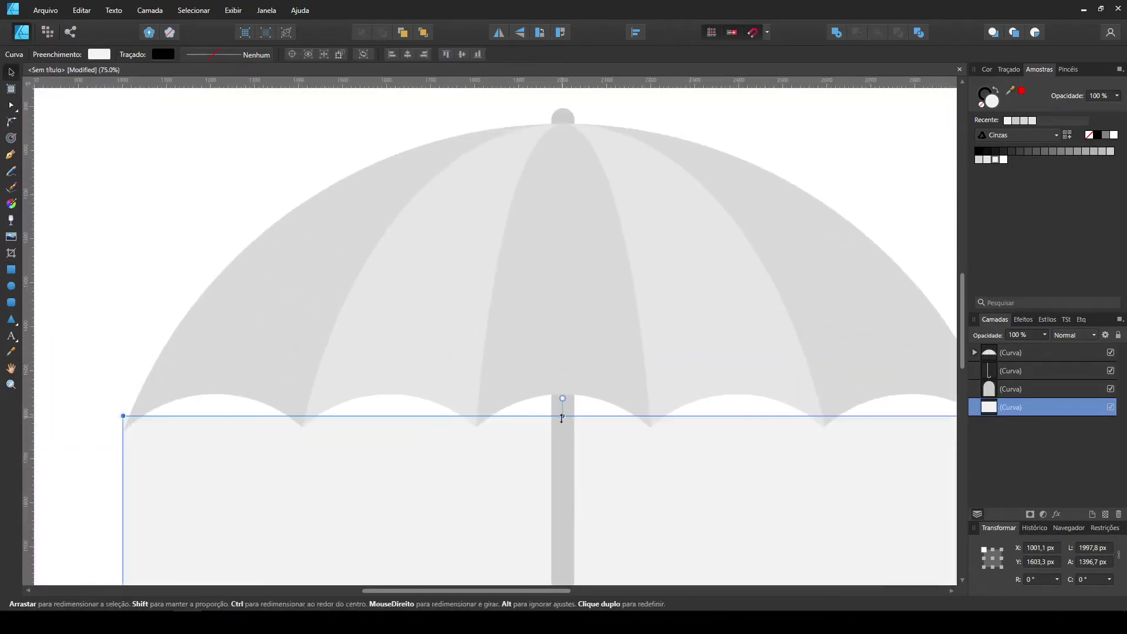
scroll(490, 360, "down", 2)
Bend the light gray rectangle's upper edge into an arch hidden behind the canopy.
left_click(11, 105)
left_click_drag(539, 398, 552, 221)
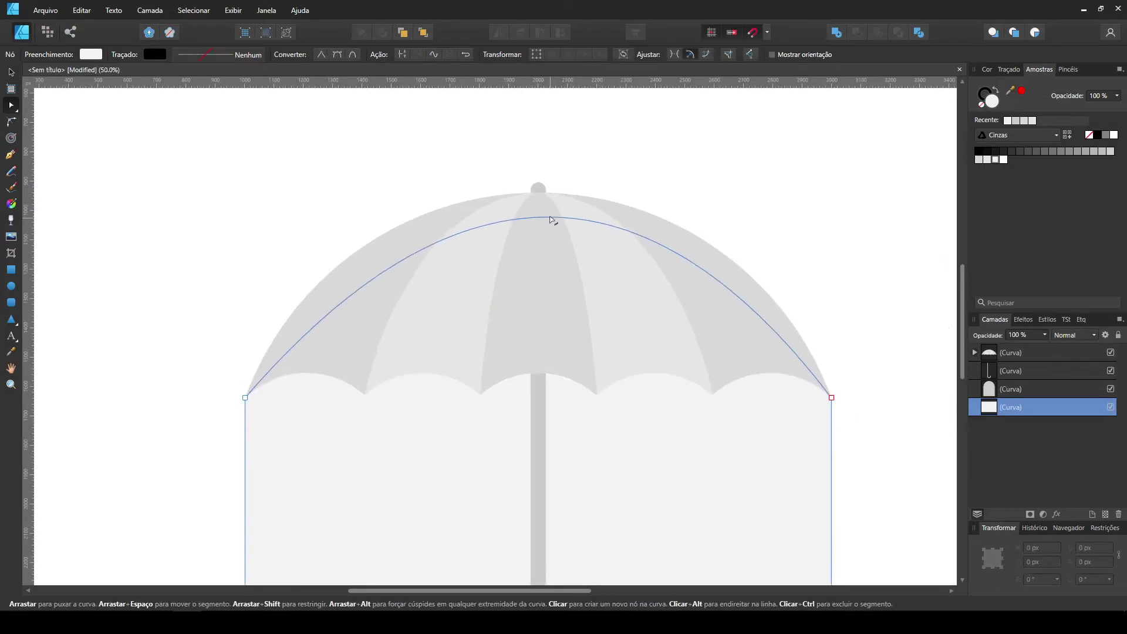
key("Escape")
Draw a rectangle about 114 by 186 px above the canopy, convert it to curves and delete its upper-left node to form a triangle.
left_click_drag(697, 294, 583, 212)
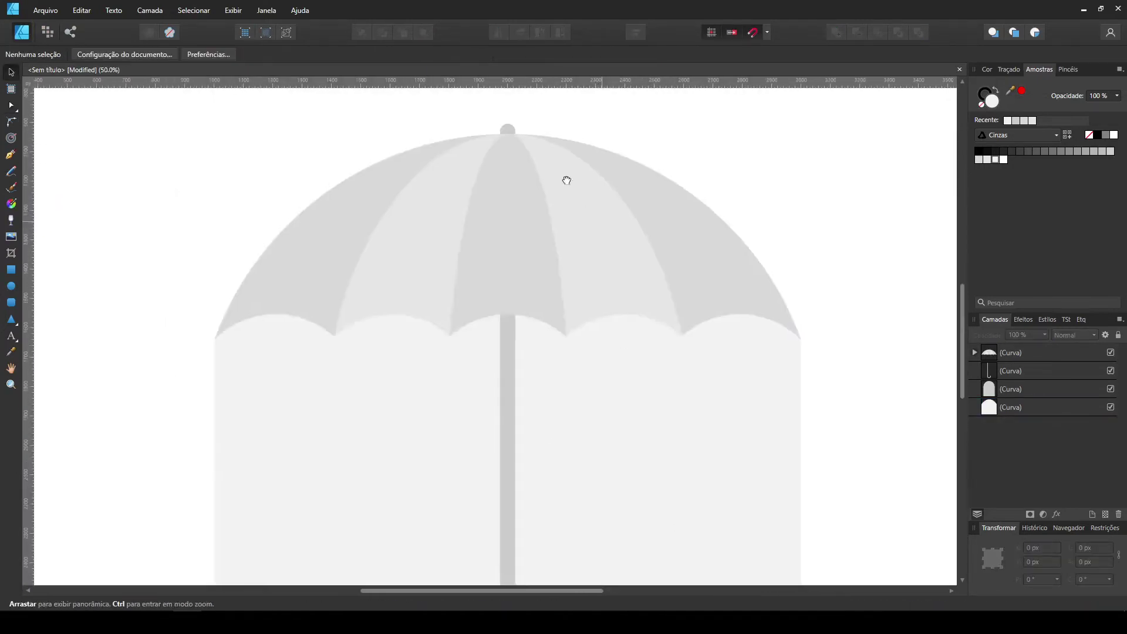
scroll(582, 211, "up", 5)
key("m")
left_click_drag(569, 249, 602, 304)
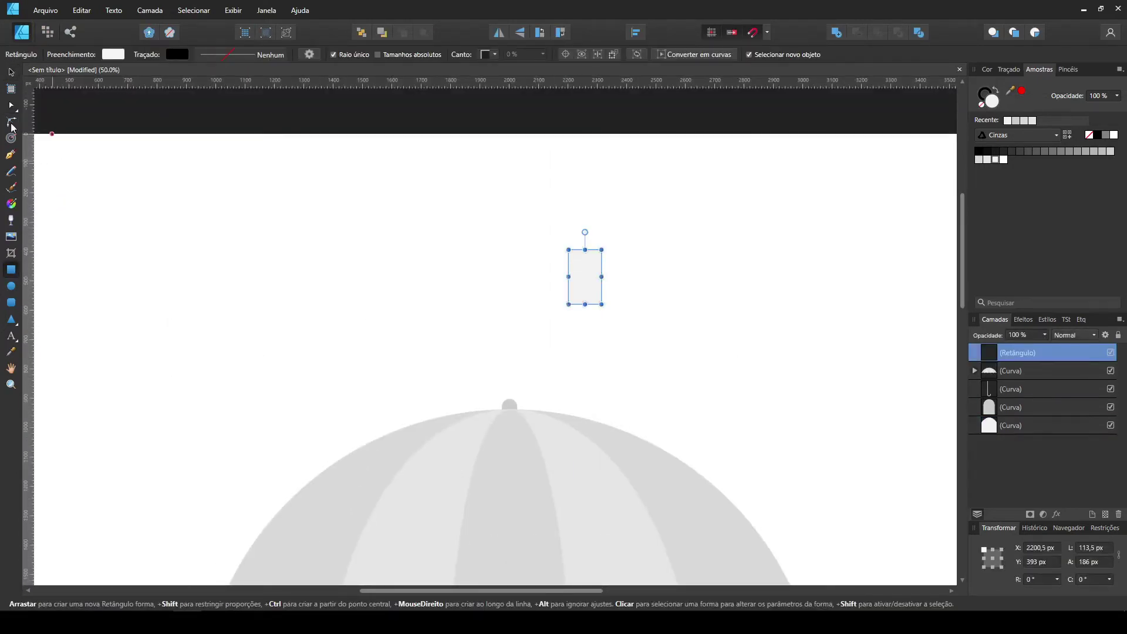
left_click(704, 54)
left_click(11, 105)
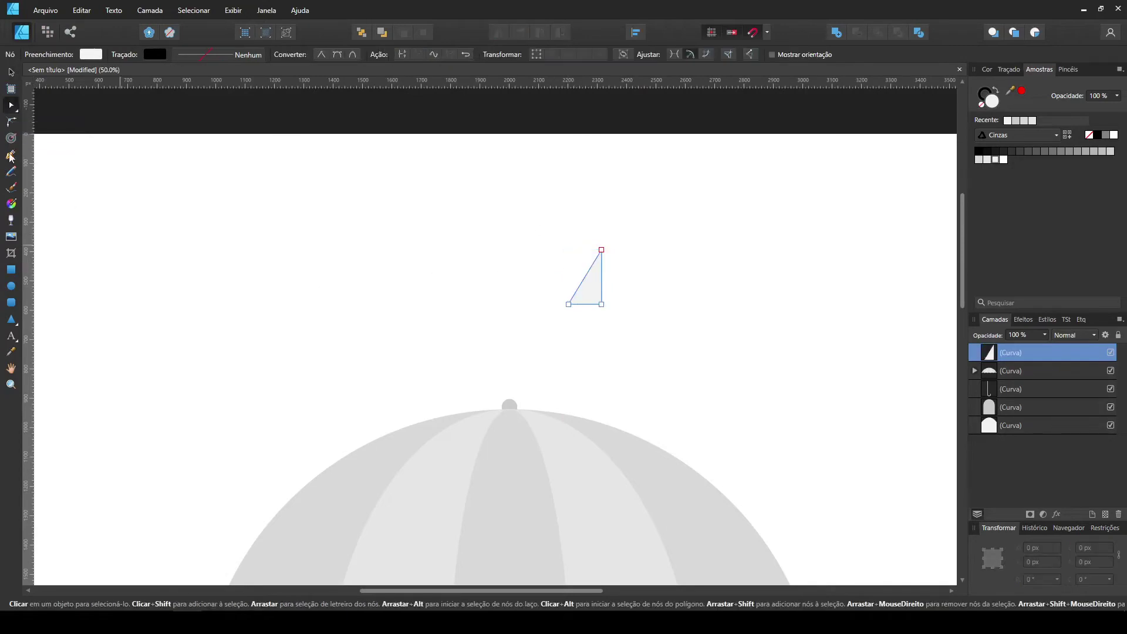
Round the triangle's two lower corners fully and its upper corner by about 10 px to form a raindrop.
left_click(10, 122)
mouse_move(640, 330)
left_mouse_down()
mouse_move(524, 286)
mouse_move(639, 327)
left_mouse_up()
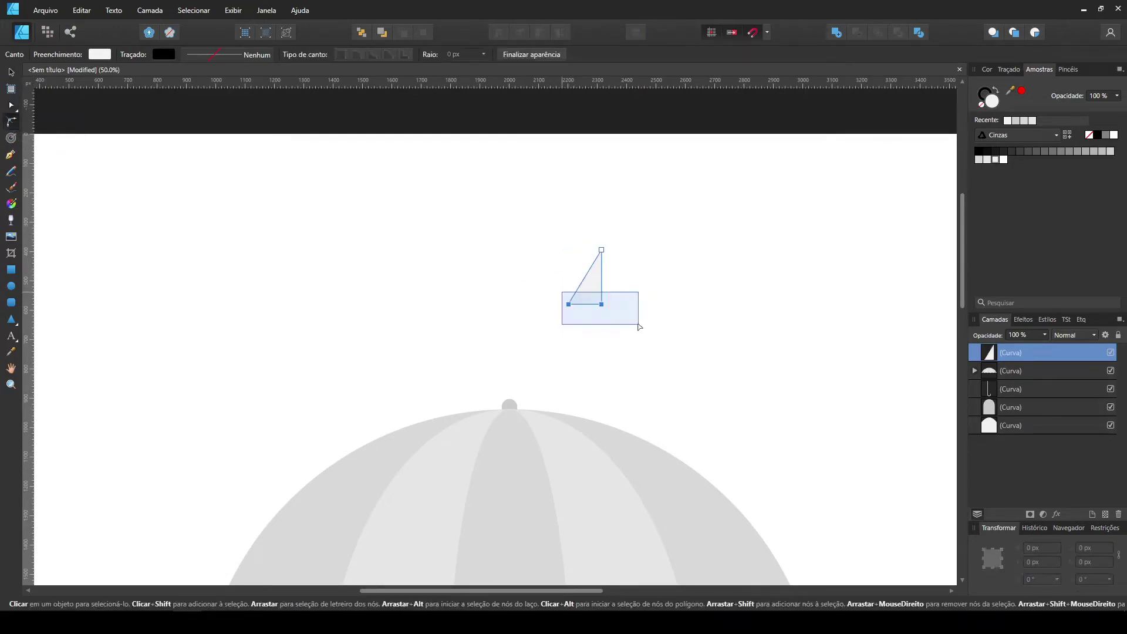
left_click_drag(601, 250, 602, 264)
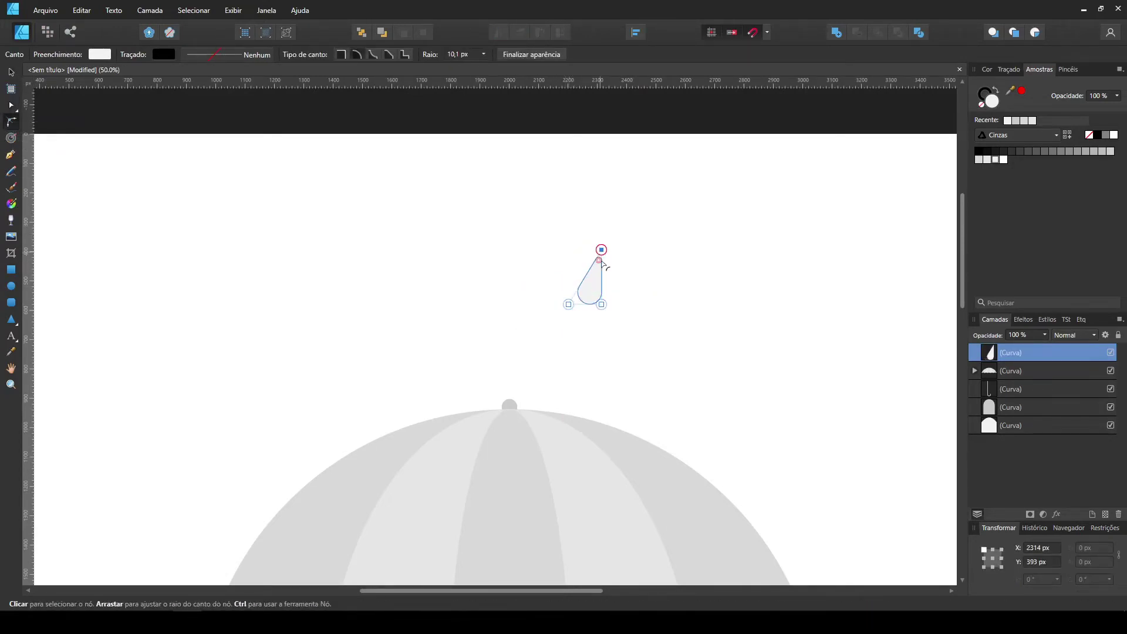
left_click(10, 73)
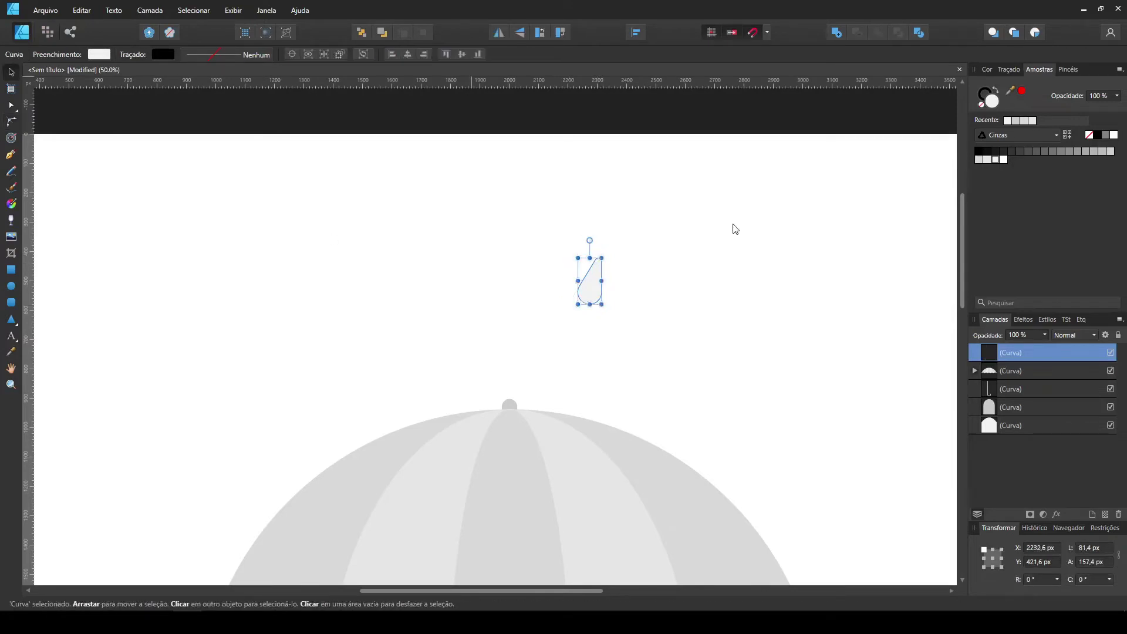
Scale the raindrop down to about 47 by 90 px.
left_click(733, 227)
key("ctrl+minus")
left_click(541, 304)
scroll(580, 316, "up", 2)
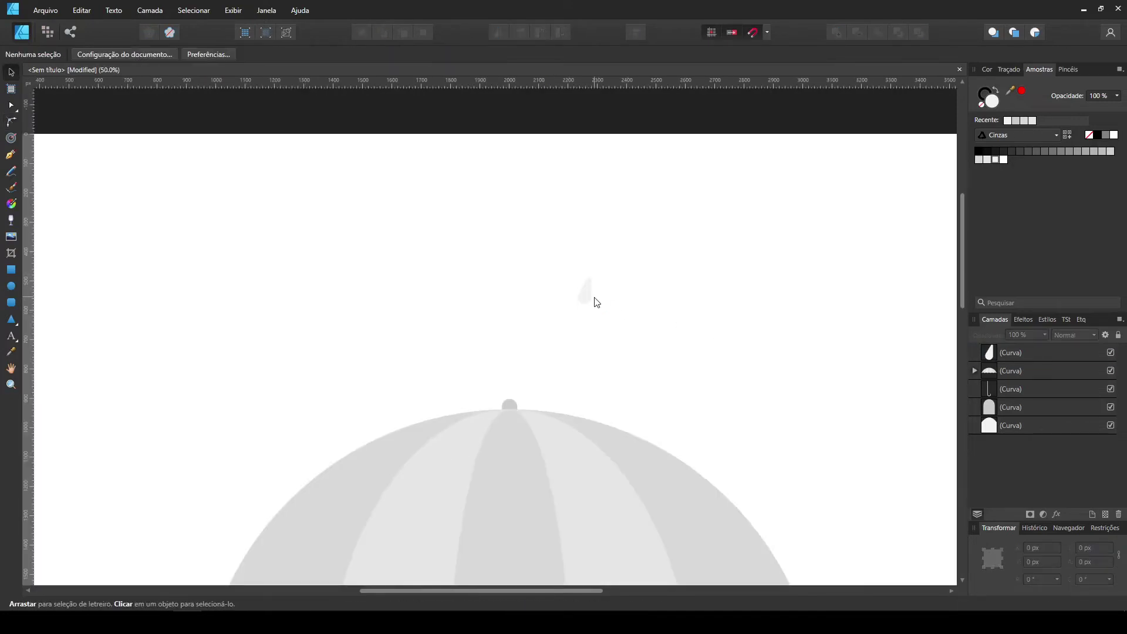
Align the raindrop's right edge with the canopy's right edge.
scroll(577, 226, "down", 2)
left_click(704, 364, "shift")
left_click(636, 32)
left_click(678, 70)
left_click(717, 178)
Duplicate the raindrop leftward into a row of seven drops above the canopy.
left_click_drag(765, 204, 786, 222)
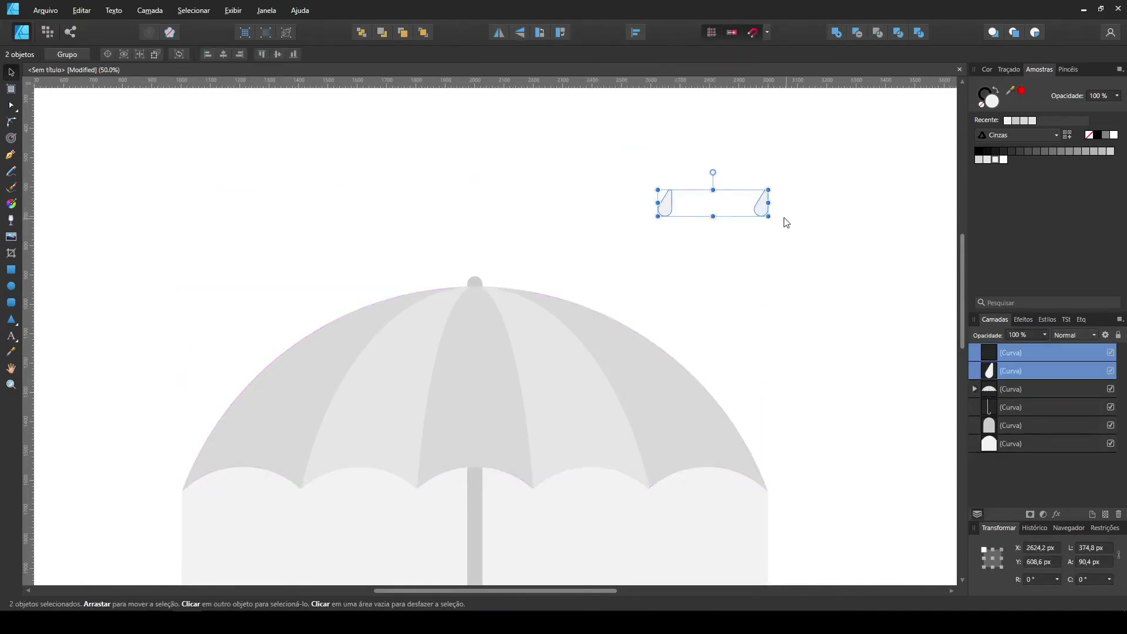
left_click_drag(575, 214, 414, 213)
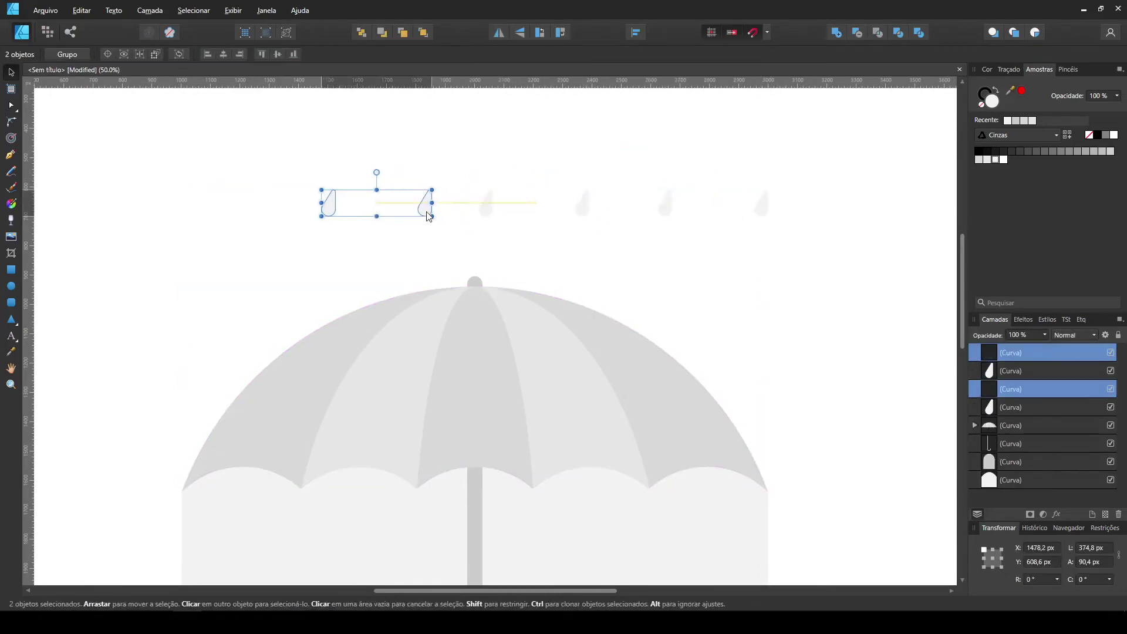
left_click(337, 211)
left_click_drag(332, 212, 274, 212)
Align the leftmost raindrop with the canopy's left edge.
left_click(252, 399, "shift")
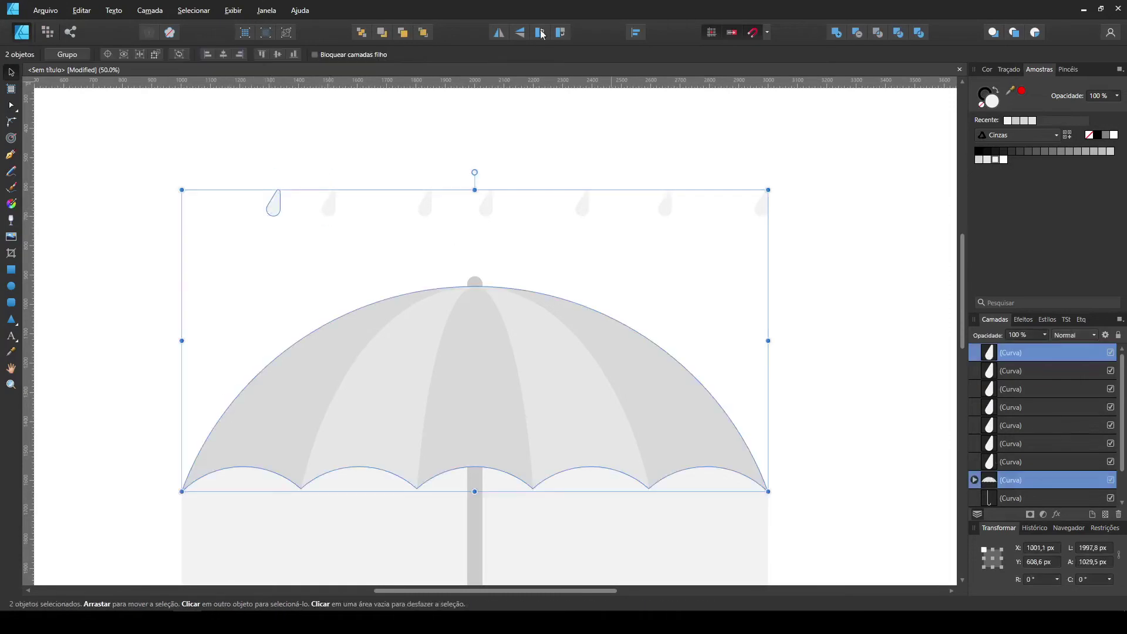
left_click(636, 32)
left_click(646, 71)
left_click(673, 178)
Space the seven raindrops evenly in a row across the canopy's width.
left_click_drag(146, 157, 805, 241)
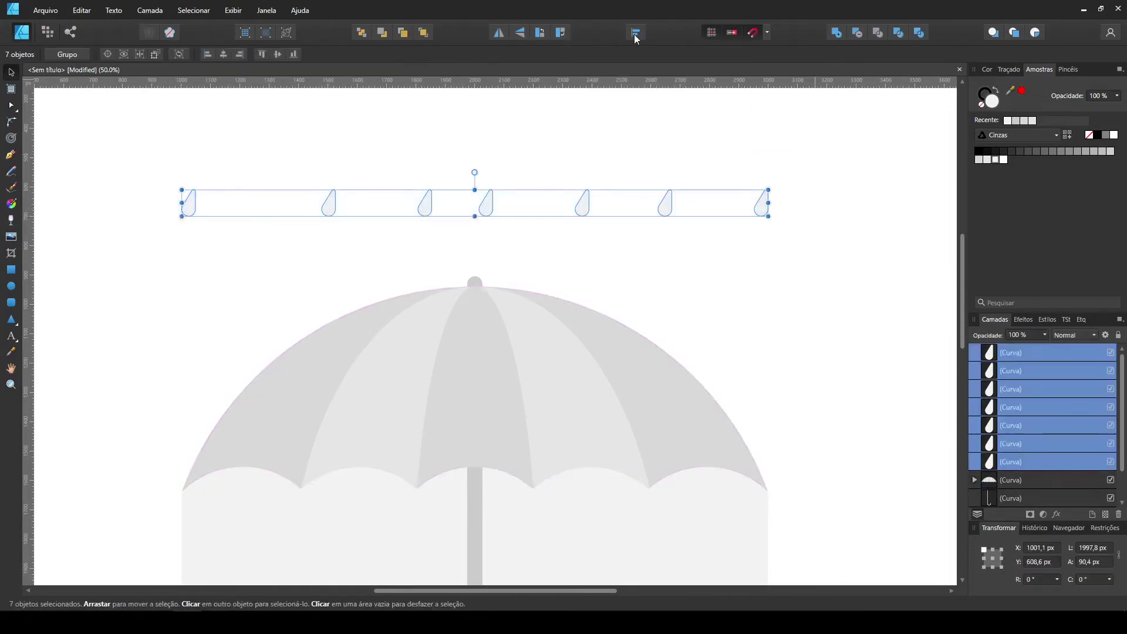
left_click(636, 32)
left_click(674, 129)
left_click(673, 178)
Add a second row of six raindrops above the first row, staggered between its drops.
left_click(221, 212)
scroll(222, 211, "up", 2)
left_click_drag(134, 189, 780, 282)
left_click_drag(769, 249, 769, 284)
left_click_drag(146, 227, 707, 314)
left_click_drag(666, 282, 663, 233)
left_click_drag(498, 231, 552, 231)
Space all thirteen raindrops of both rows evenly in the horizontal direction.
left_click_drag(118, 182, 844, 326)
left_click(636, 32)
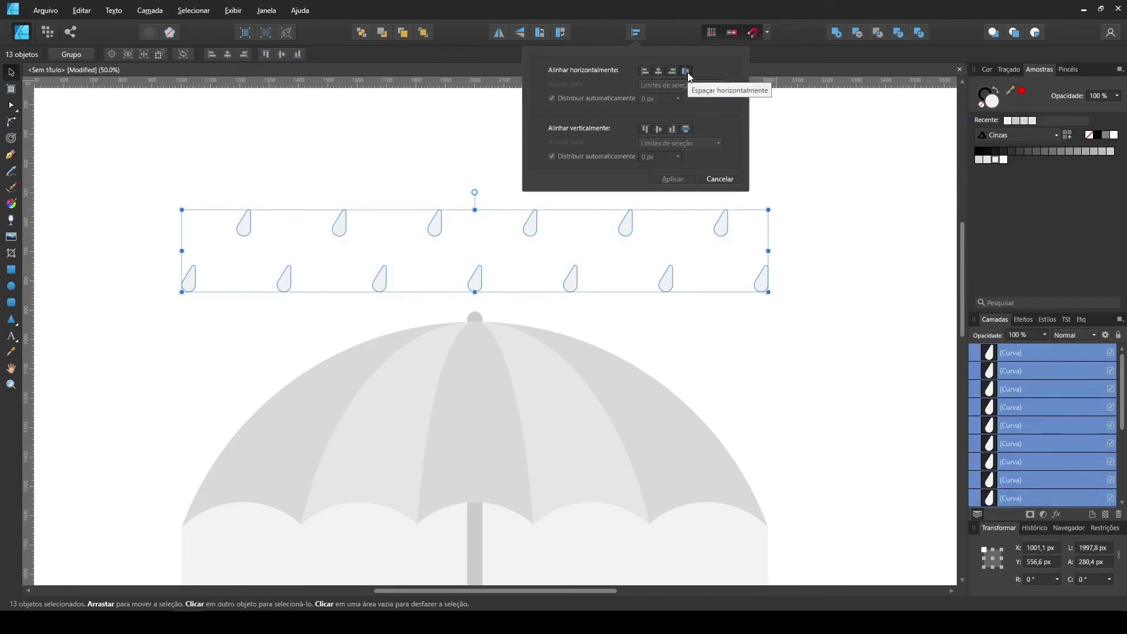
left_click(673, 179)
left_click(435, 202)
Group the six-drop row and the seven-drop row separately.
left_click_drag(137, 177, 768, 255)
key("ctrl+g")
left_click_drag(106, 244, 317, 259)
key("ctrl+g")
Duplicate the grouped raindrop rows to build six rows alternating seven and six drops, from the page's upper edge to the canopy's apex.
key("ctrl+d")
key("ctrl+minus")
left_click_drag(552, 301, 530, 206)
key("ctrl+d")
left_click(720, 277)
left_click_drag(289, 297, 685, 334)
left_click_drag(672, 292, 336, 258)
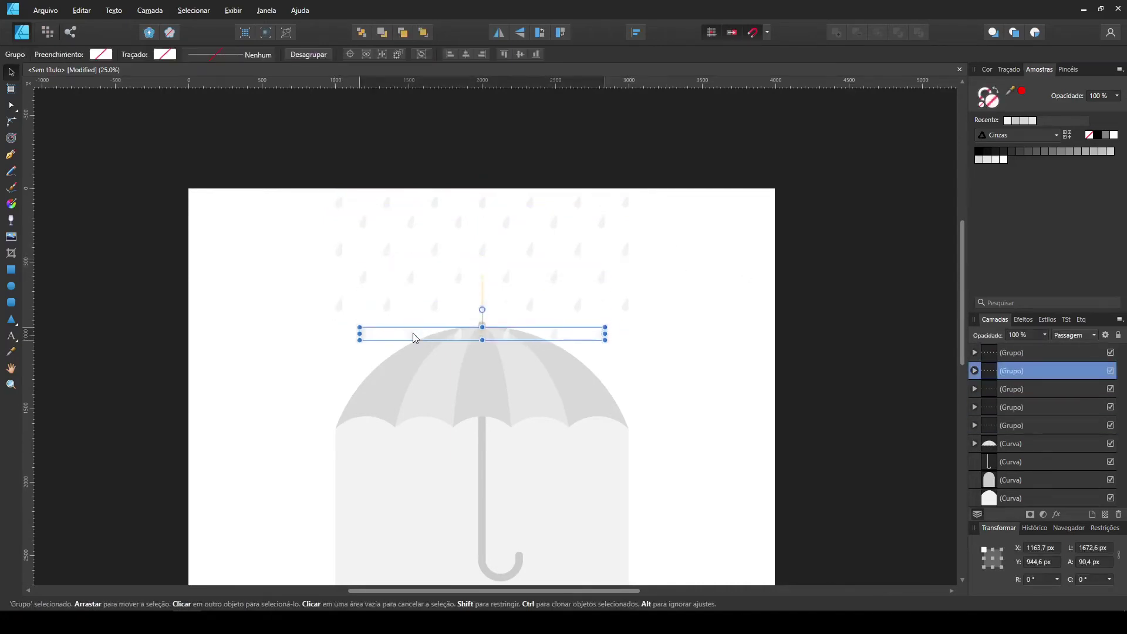
Duplicate a seven-drop row onto the canopy's middle as the lowest row of rain.
left_click(390, 304)
left_click(425, 339, "shift")
left_click_drag(424, 340, 418, 389)
key("ctrl+d")
left_click(600, 395)
left_click_drag(630, 370, 624, 378)
key("ctrl+d")
Select all seven raindrop rows, space them evenly in the vertical direction and nudge them slightly into place.
left_click(622, 378)
left_click(582, 334, "shift")
left_click(582, 305, "shift")
left_click(596, 277, "shift")
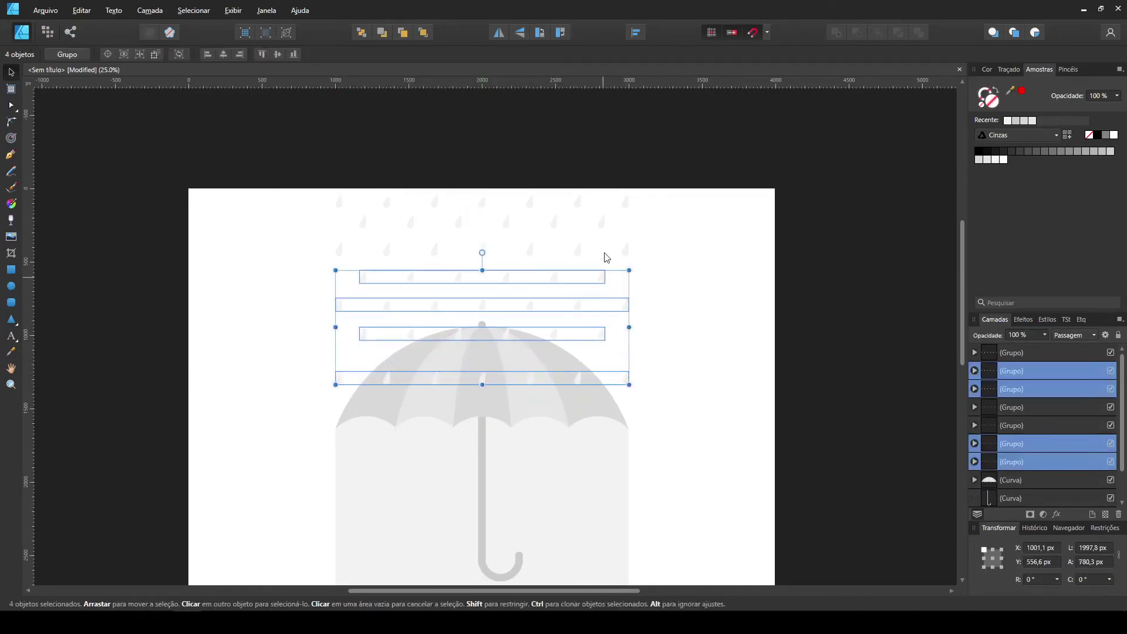
left_click(605, 249, "shift")
left_click(598, 223, "shift")
left_click(635, 32)
left_click(682, 128)
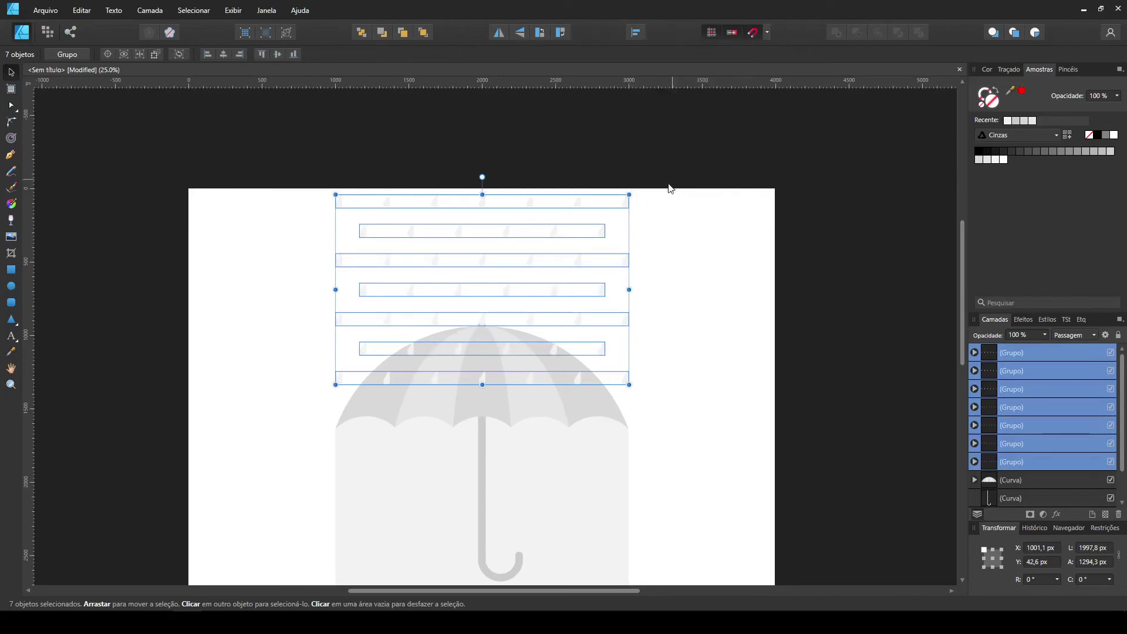
left_click_drag(488, 375, 485, 379)
key("ctrl+d")
key("ctrl+plus")
key("ctrl+minus")
Ungroup the lower raindrop rows that overlap the canopy.
left_click_drag(631, 383, 582, 323)
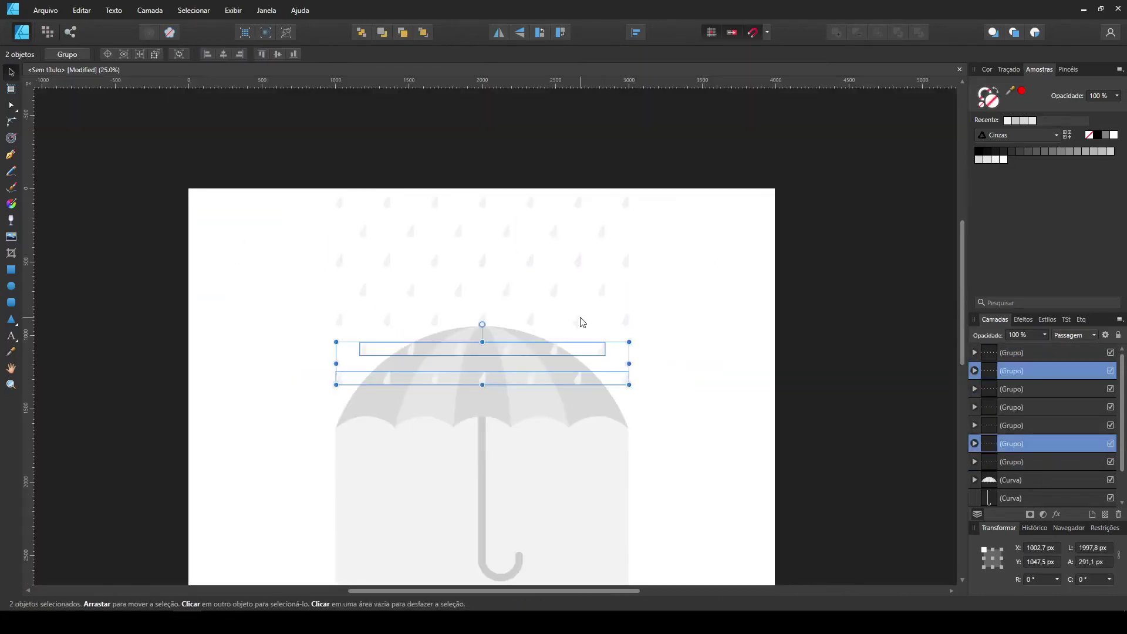
left_click(151, 11)
left_click(183, 43)
Delete the individual raindrops overlapping the canopy and its tip, keeping those outside the umbrella.
key("ctrl+z")
key("ctrl+z")
key("ctrl+z")
key("ctrl+z")
key("ctrl+z")
key("ctrl+z")
key("ctrl+z")
key("ctrl+z")
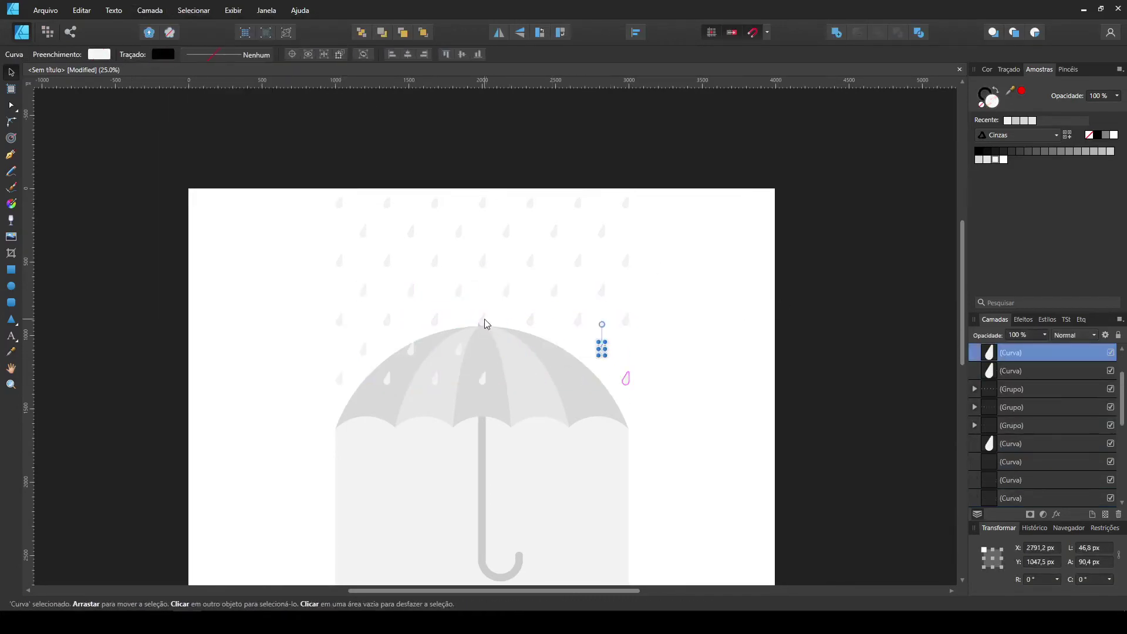
key("ctrl+z")
key("ctrl+z")
key("ctrl+z")
key("ctrl+z")
key("ctrl+z")
key("ctrl+z")
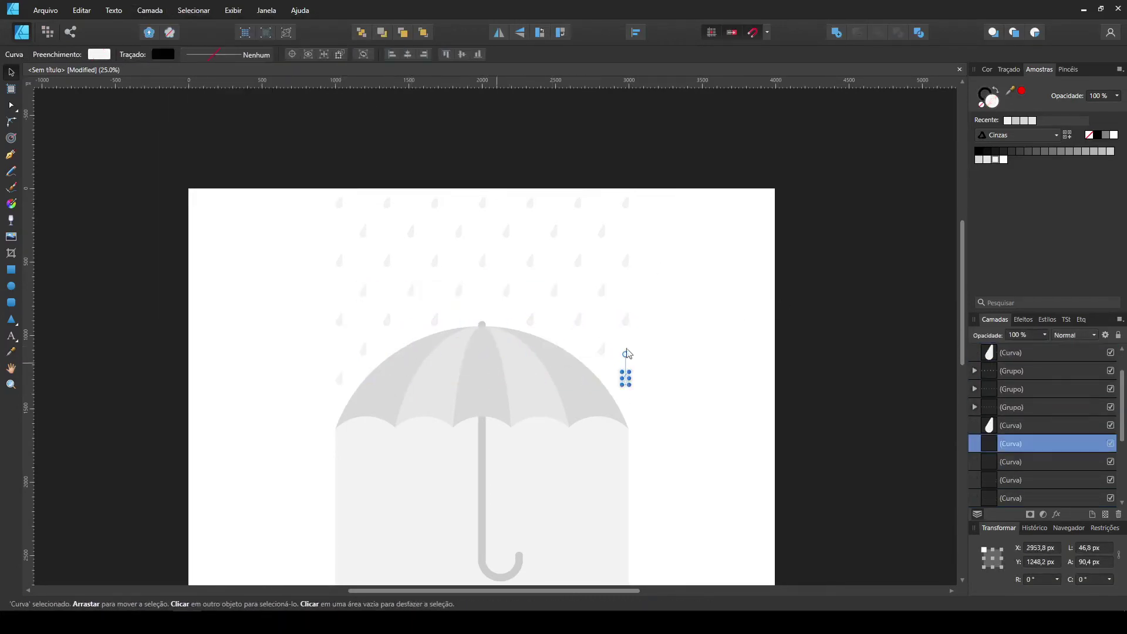
Select the four remaining grouped raindrop rows above the canopy and ungroup them.
key("ctrl+z")
key("ctrl+z")
key("ctrl+z")
key("ctrl+z")
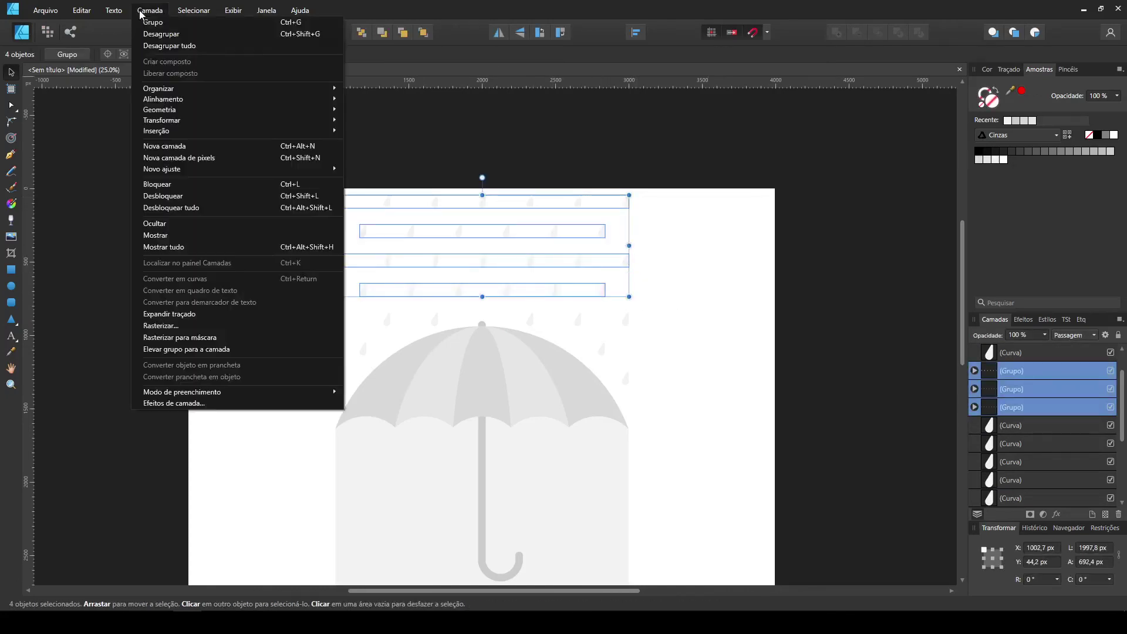
Draw a light gray rectangle covering the whole page, 4000 by 3000 px.
left_click(11, 269)
left_click_drag(197, 111, 807, 528)
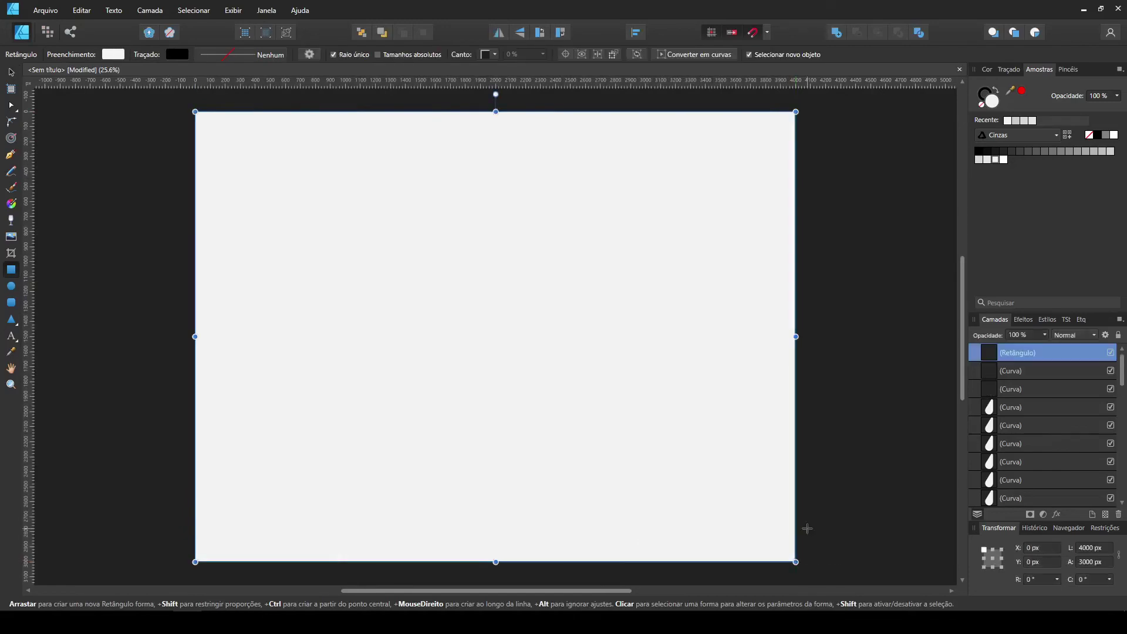
Send the page-sized light gray rectangle behind the whole illustration and fill the sheltered area under the umbrella with white.
key("ctrl+z")
key("v")
left_click(584, 425)
left_click(1005, 159)
Select all the raindrops above the canopy and fill them with white.
left_click_drag(873, 351, 215, 99)
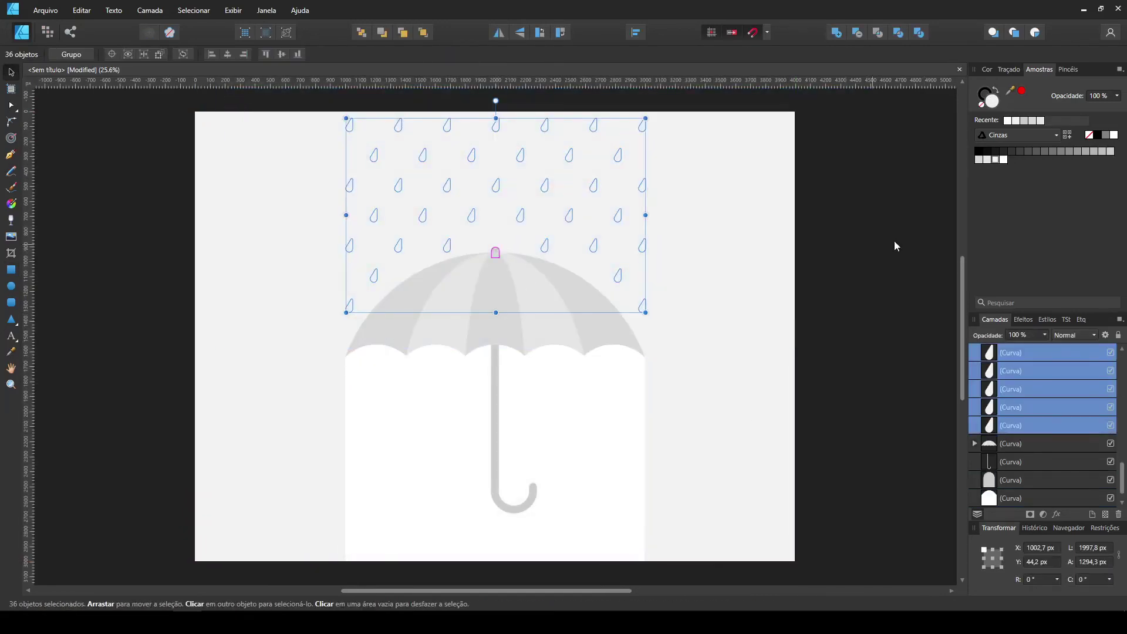
left_click(1005, 158)
left_click(903, 227)
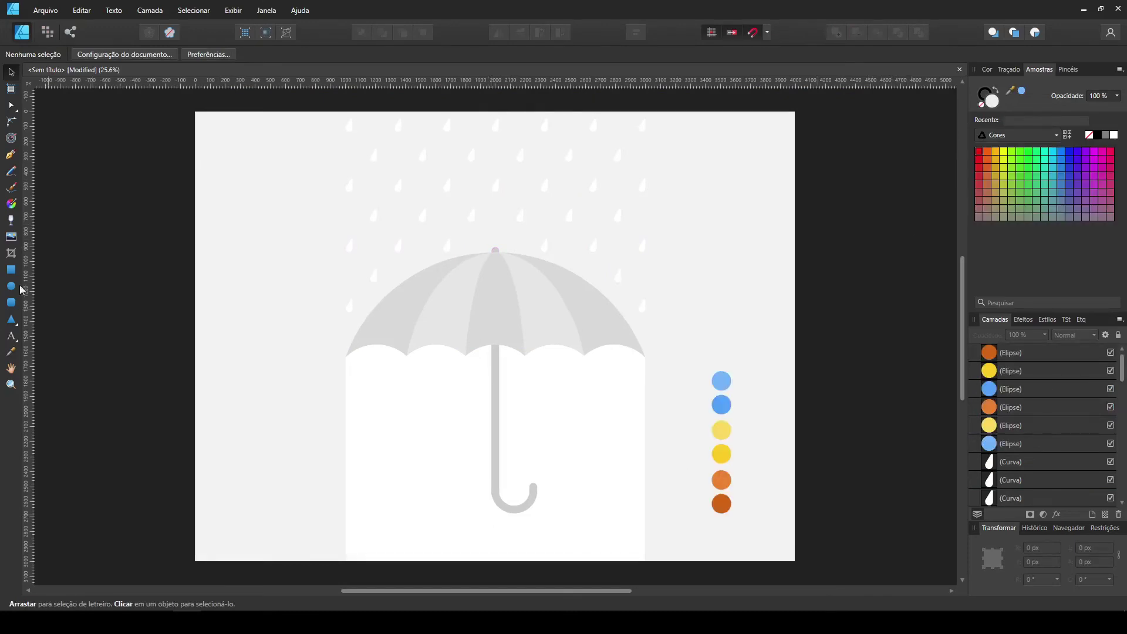
Draw a rectangle about 438 by 352 px over the umbrella's hook and fill it with the sampled dark orange.
left_click(11, 269)
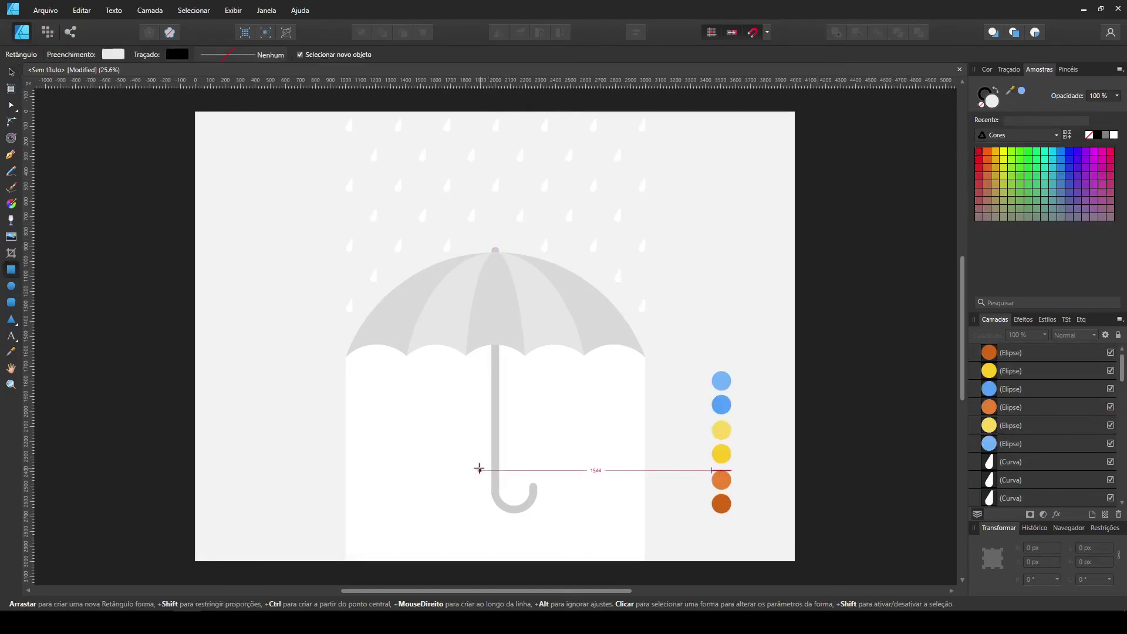
left_click(1107, 135)
left_click_drag(479, 470, 546, 523)
left_click(10, 352)
left_click(721, 504)
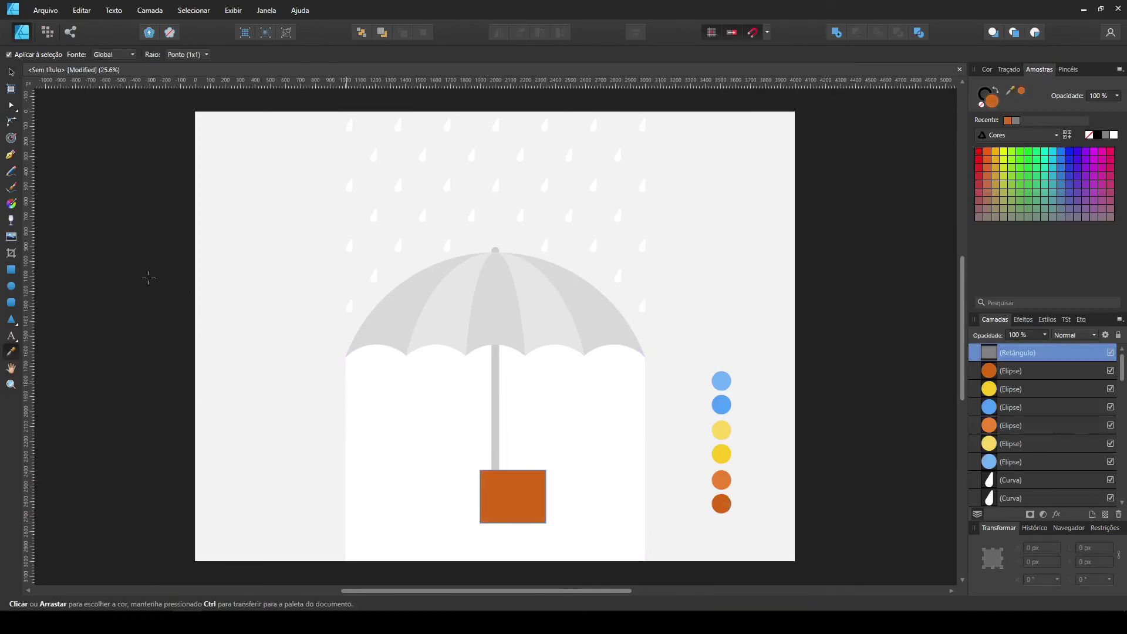
Recolor the umbrella's shaft with the sampled lighter orange and the canopy's tip with the dark orange.
key("v")
left_click(495, 376)
key("i")
left_click(722, 480)
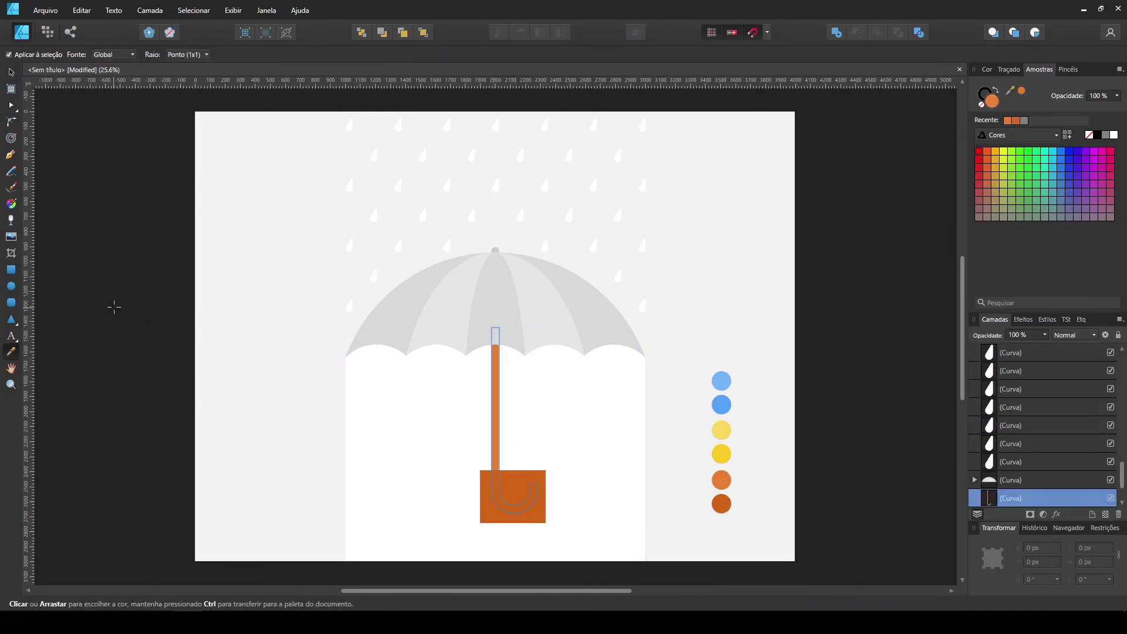
key("v")
left_click(496, 251)
key("i")
Clip the dark orange rectangle inside the handle curve so it colors only the hooked grip.
left_click(10, 71)
left_click(511, 477)
scroll(1013, 504, "down", 2)
left_click_drag(1013, 510, 1022, 448)
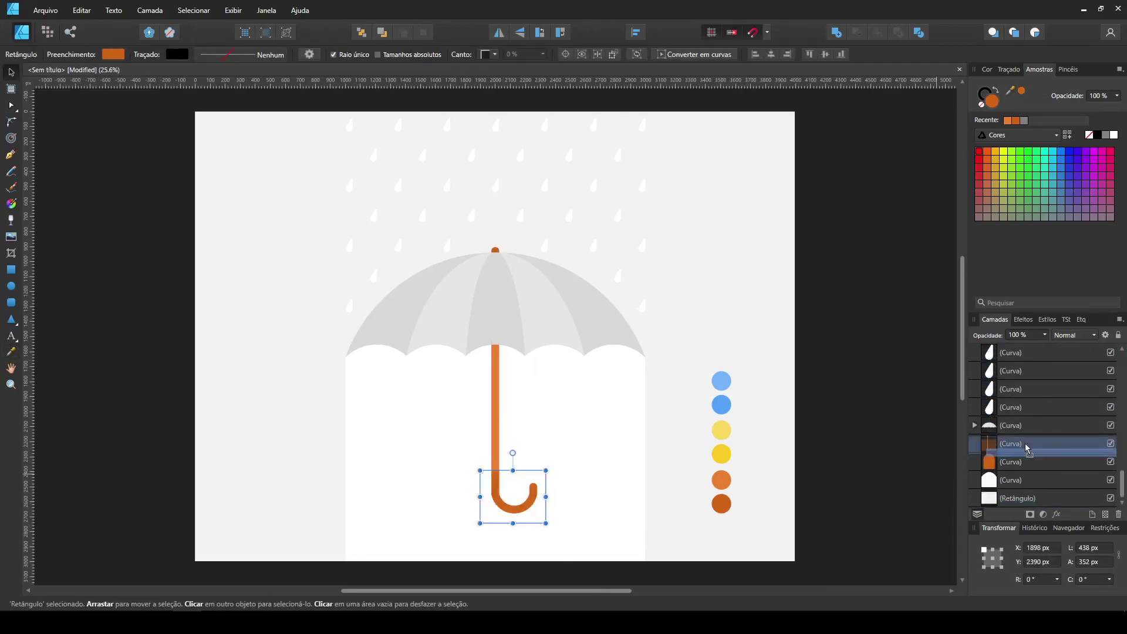
left_click(902, 439)
Fill the main canopy shape with the darker yellow sampled from the palette circles.
left_click(493, 326)
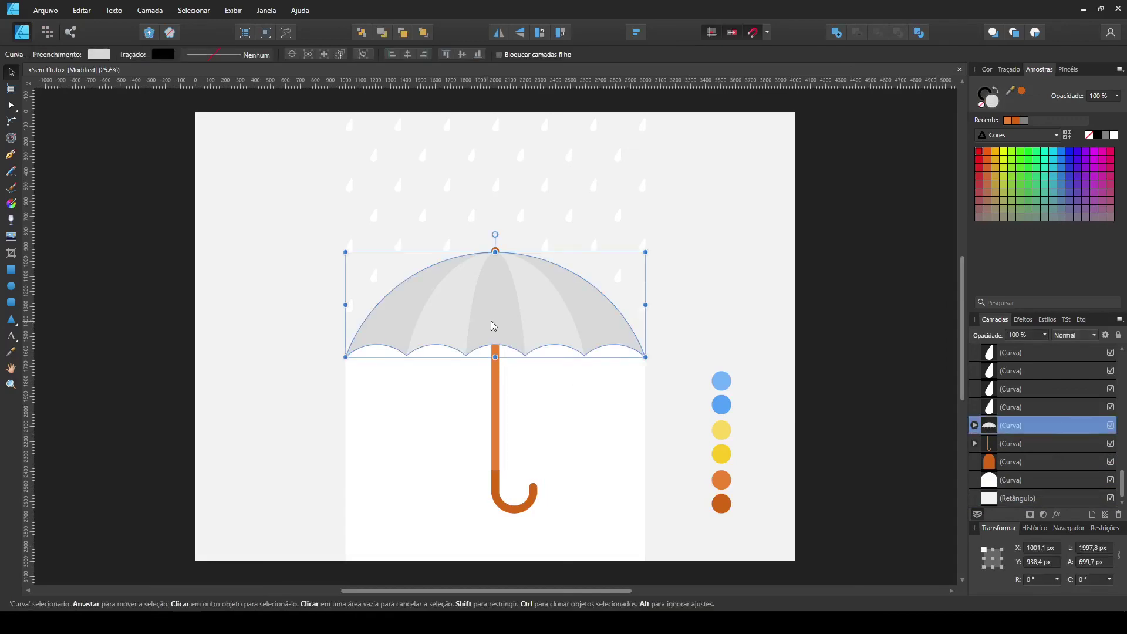
left_click(722, 454)
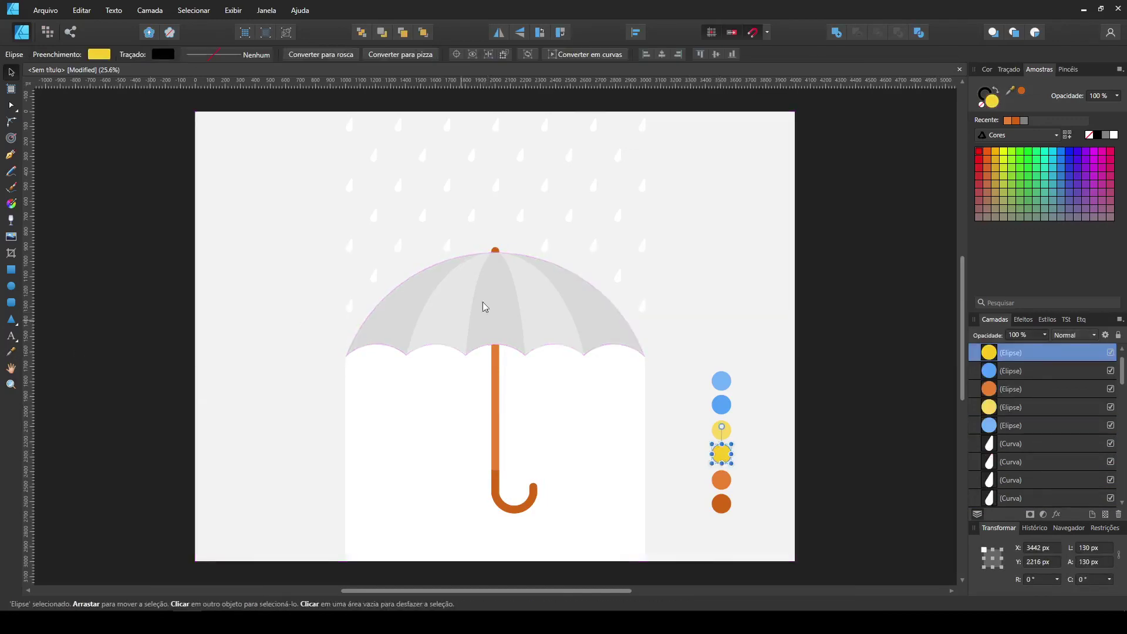
left_click(482, 307)
left_click(10, 351)
left_click(722, 454)
key("v")
Fill the canopy's wide inner stripe shape with the lighter yellow and its narrow central stripe with the darker yellow.
scroll(1033, 465, "down", 2)
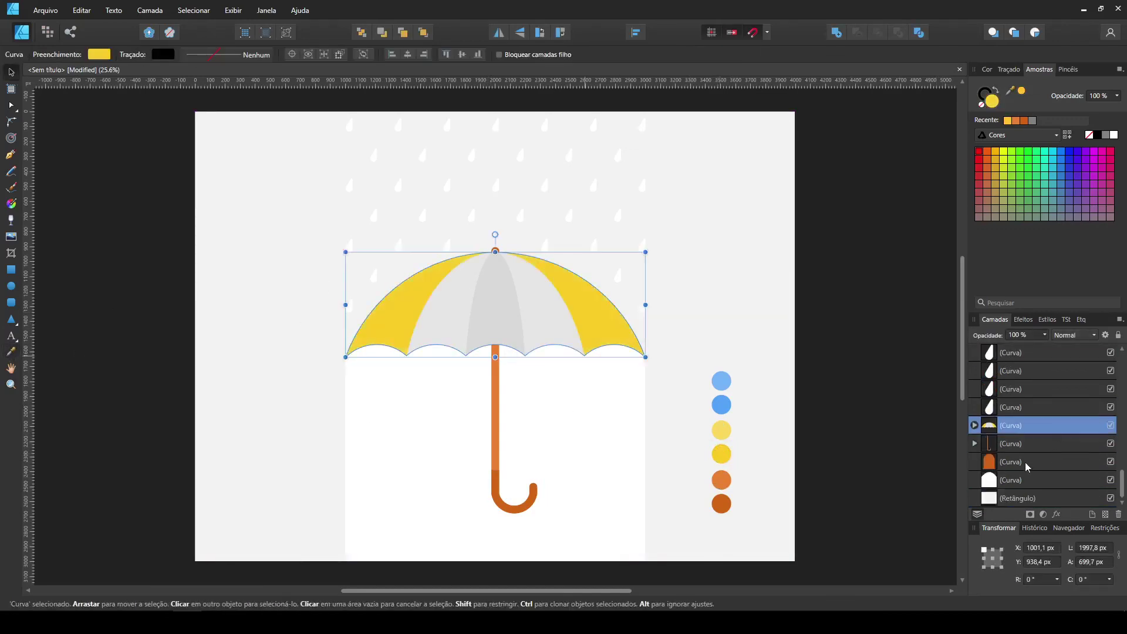
left_click(1025, 464)
key("i")
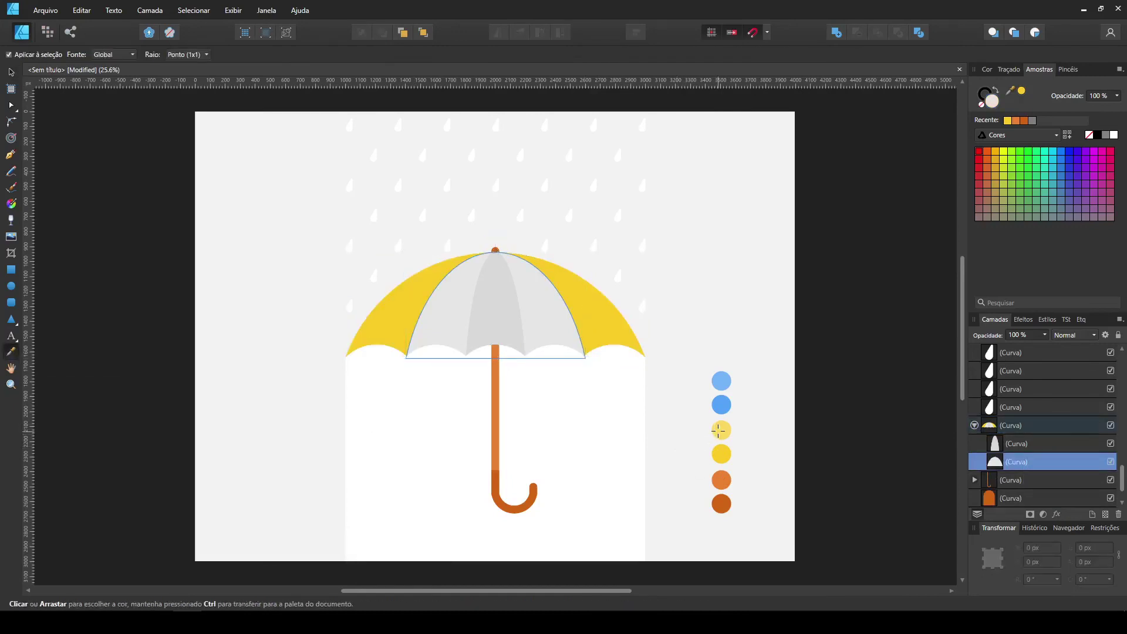
left_click(721, 430)
key("v")
key("i")
left_click(722, 454)
Fill the background rectangle with the sampled darker blue and the sheltered area under the umbrella with the lighter blue.
key("v")
left_click(721, 249)
key("i")
left_click(722, 405)
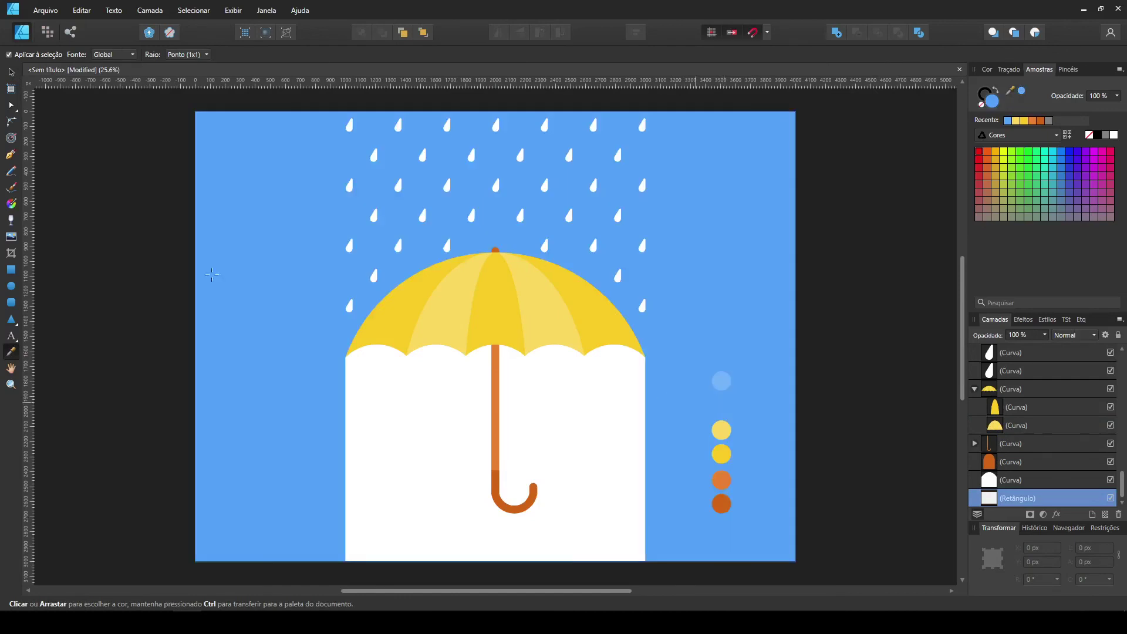
key("v")
left_click(579, 397)
key("i")
left_click(721, 381)
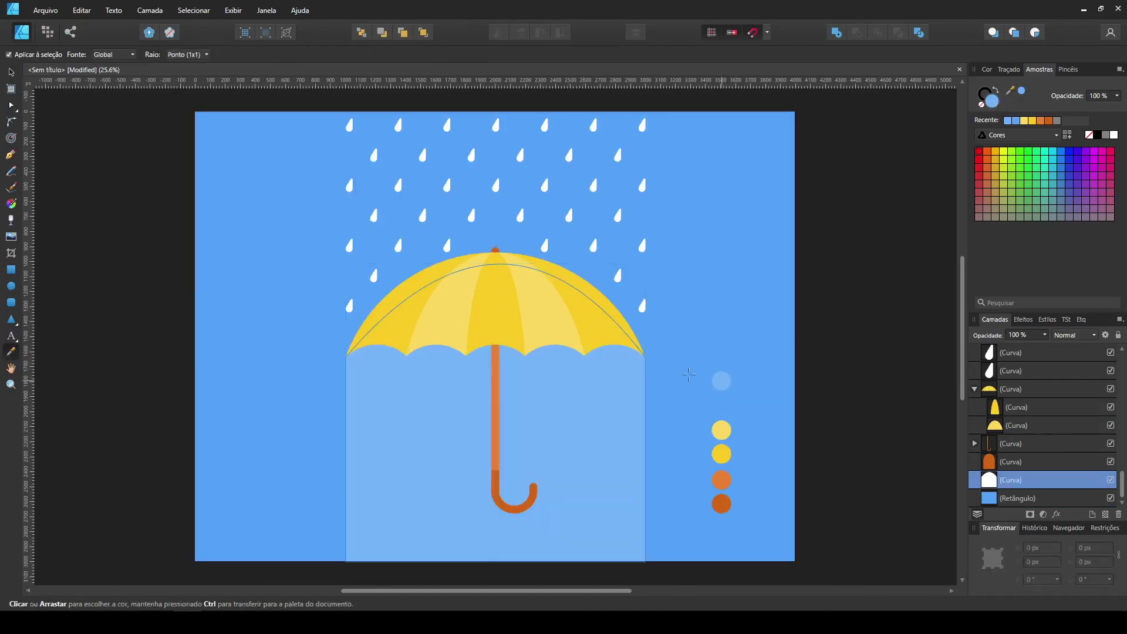
Select all the raindrops and recolor them with the lighter blue sampled from the palette circle.
left_click(11, 72)
left_click_drag(298, 99, 663, 309)
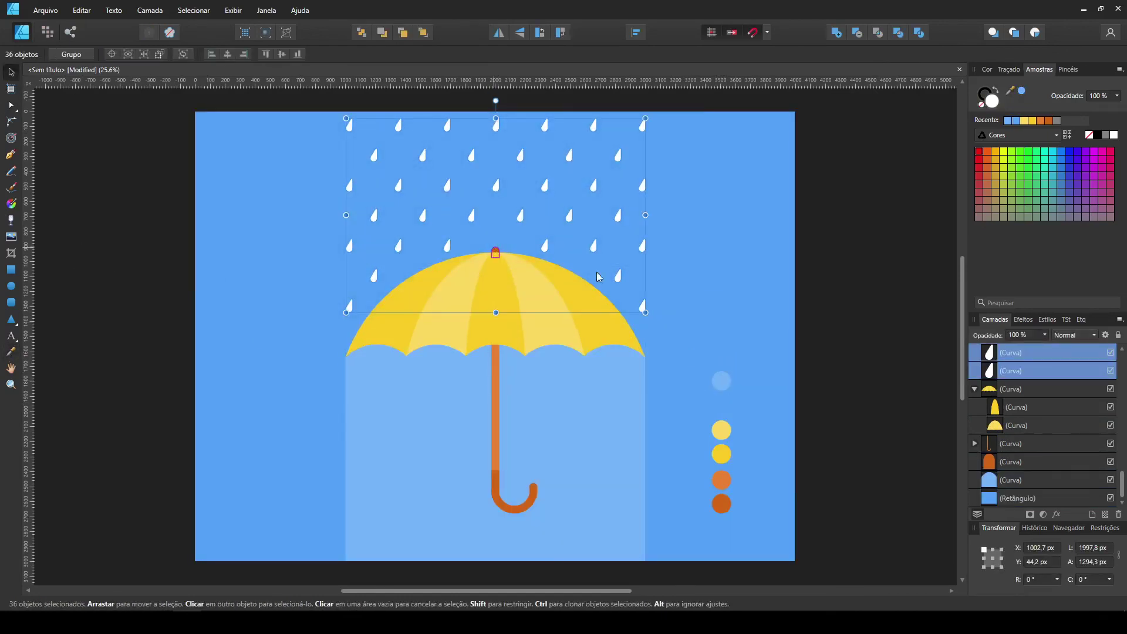
key("i")
left_click(722, 381)
Delete the column of color palette circles beside the umbrella and clear the selection.
key("v")
left_click_drag(867, 550, 694, 334)
key("Delete")
left_click(862, 375)
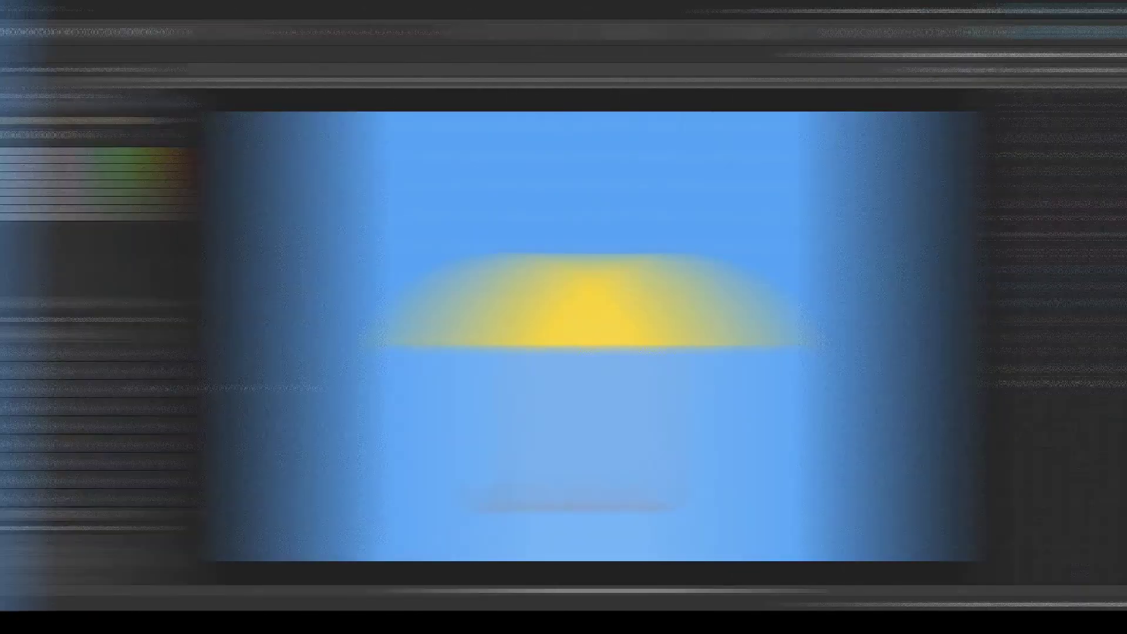